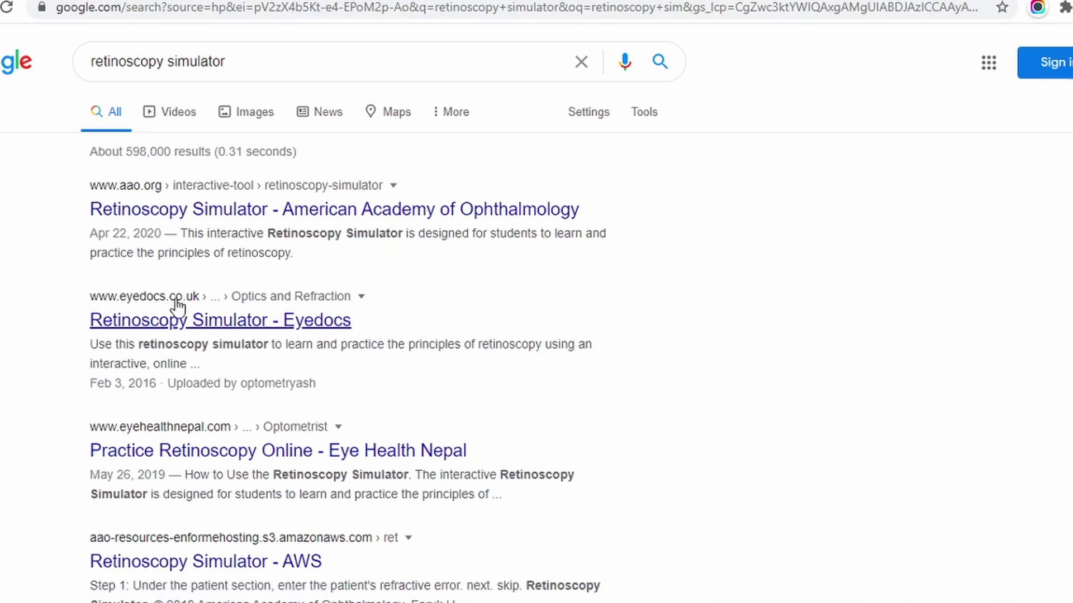
# Open the Eye Health Nepal 'Practice Retinoscopy Online' result, dismiss its cookie notice, and scroll to the Launch link.
pyautogui.scroll(-2, 621, 382)
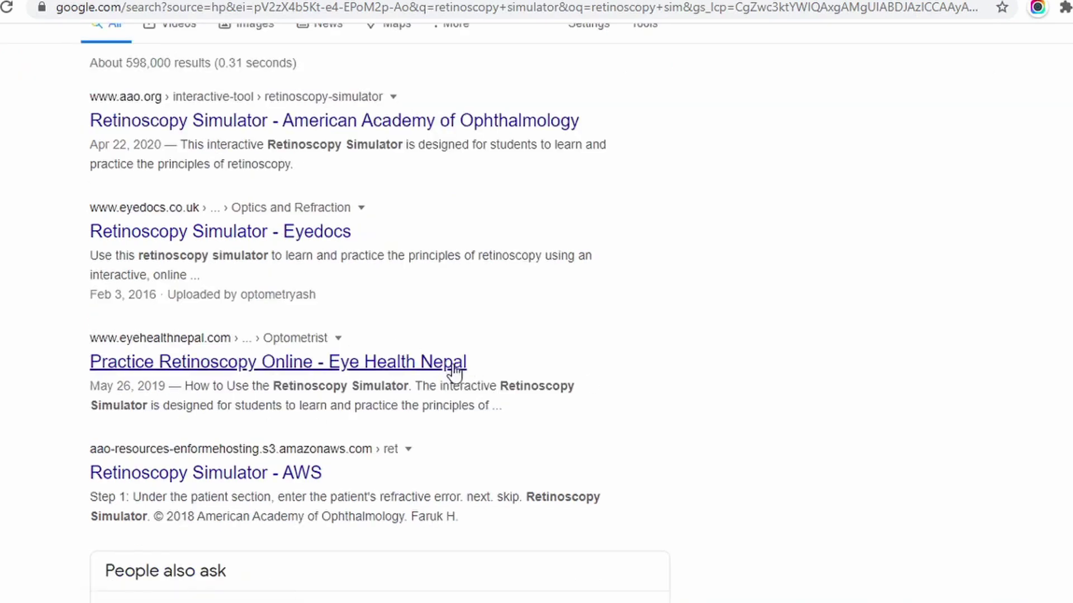
pyautogui.click(378, 368)
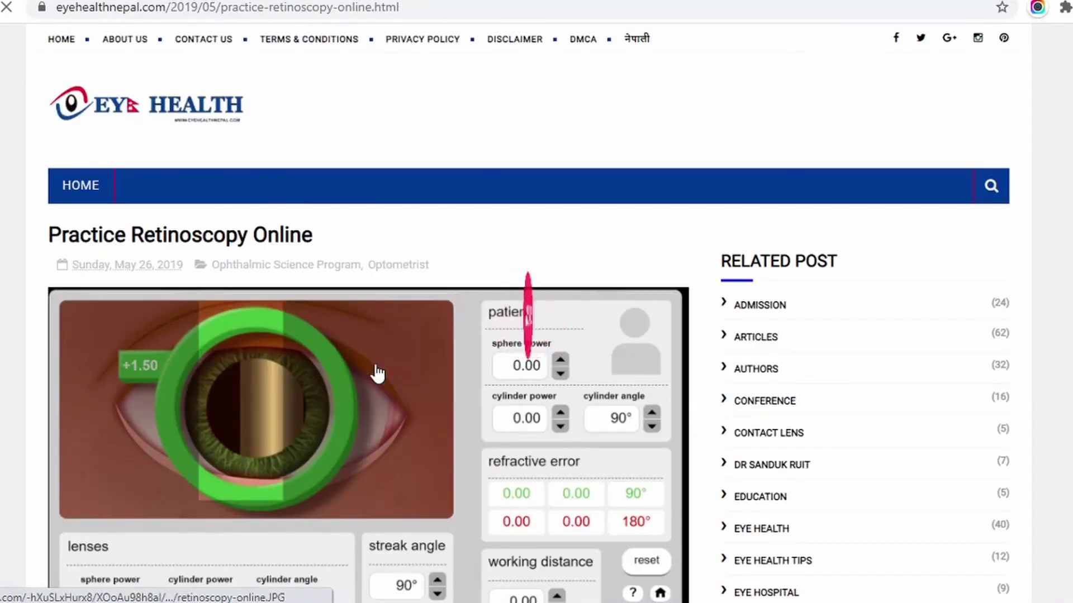
pyautogui.scroll(-2, 378, 373)
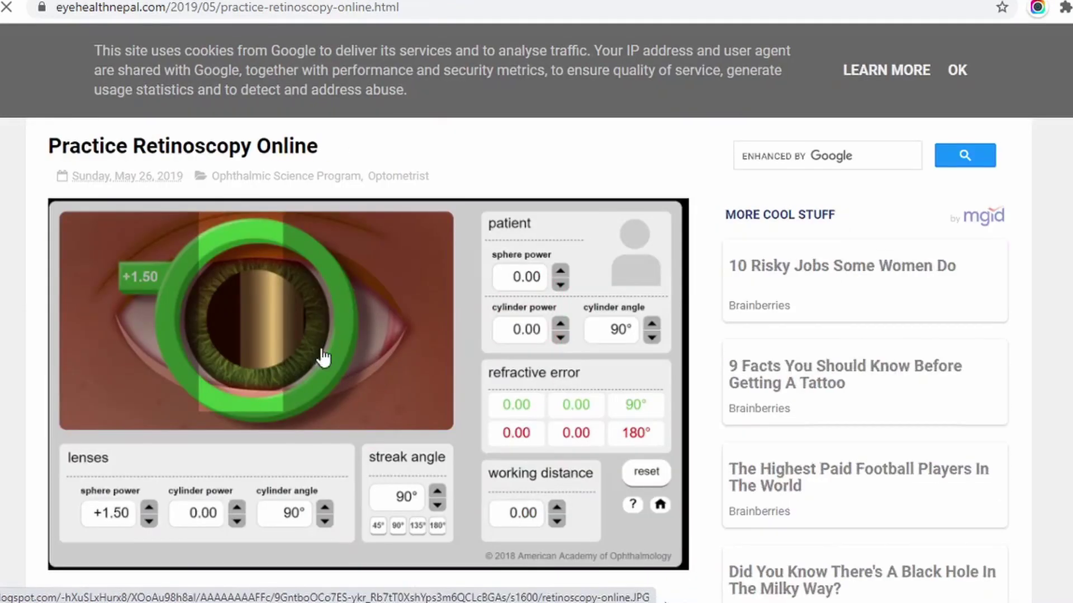
pyautogui.click(953, 84)
pyautogui.scroll(-2, 210, 163)
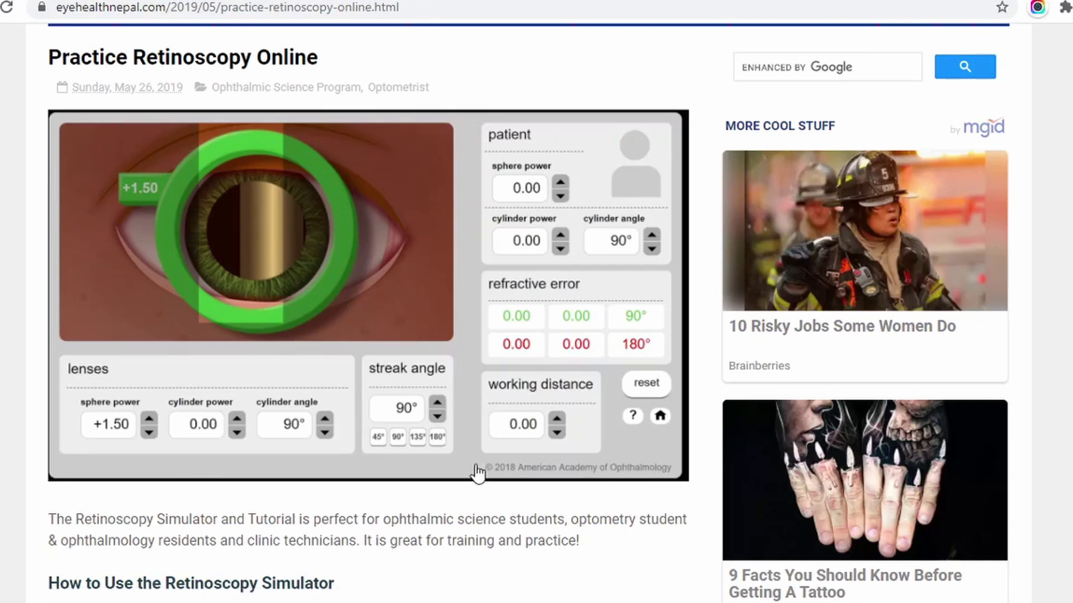
pyautogui.scroll(-5, 474, 473)
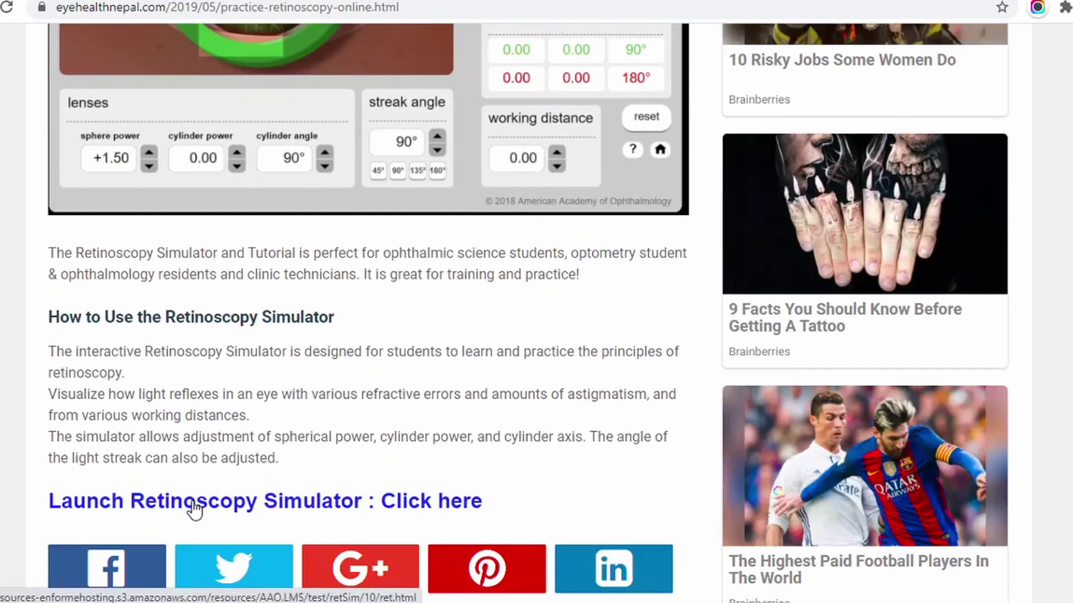
# Launch the retinoscopy simulator from the page's link and start it.
pyautogui.click(327, 506)
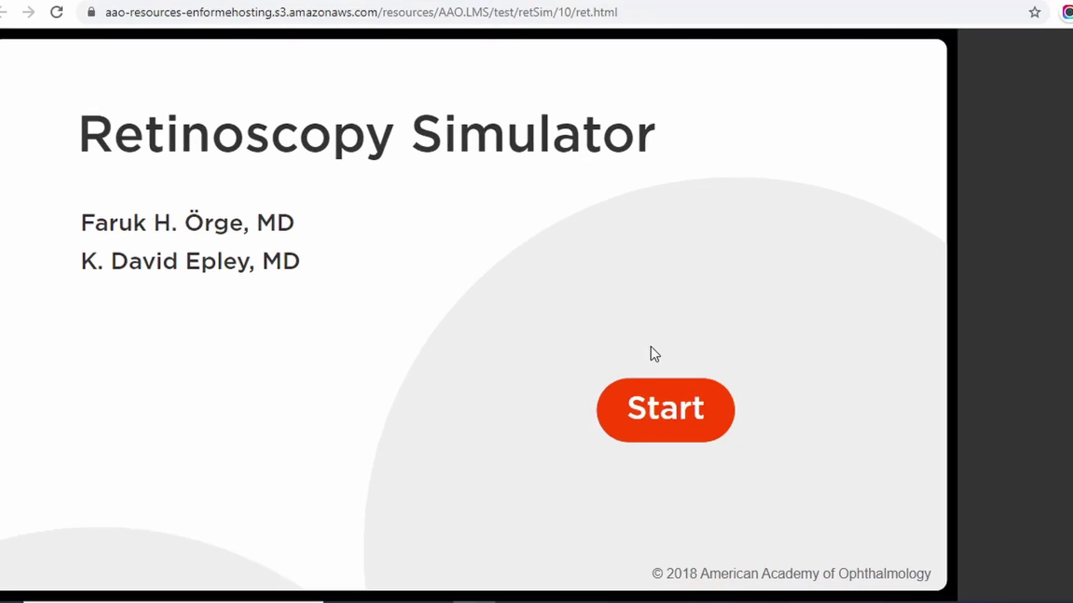
pyautogui.click(679, 408)
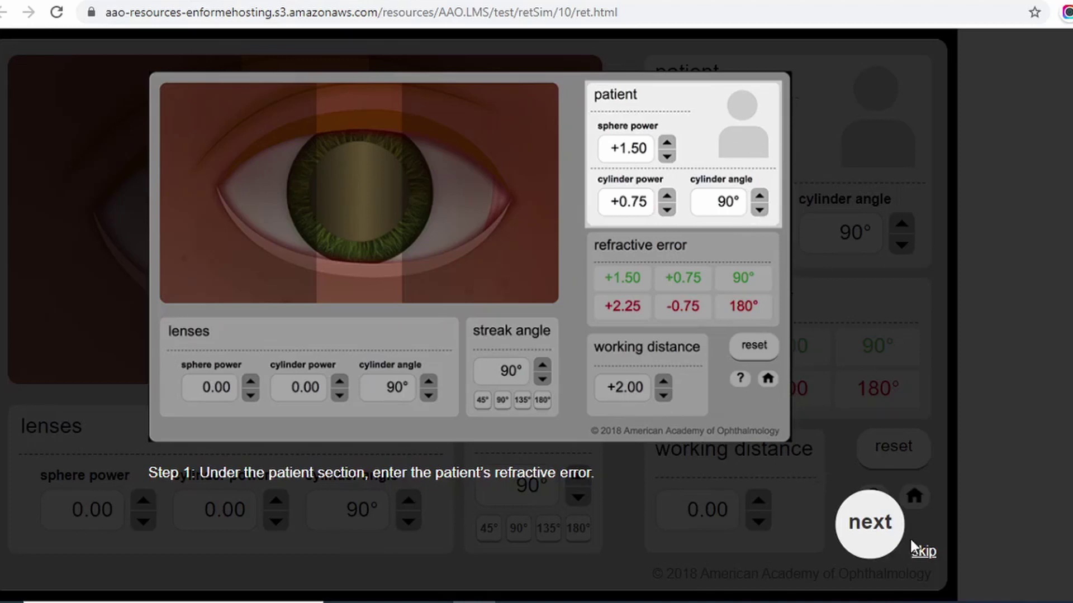
# Advance through tutorial Steps 2 to 9 and close the overlay to reveal the full simulator.
pyautogui.click(857, 534)
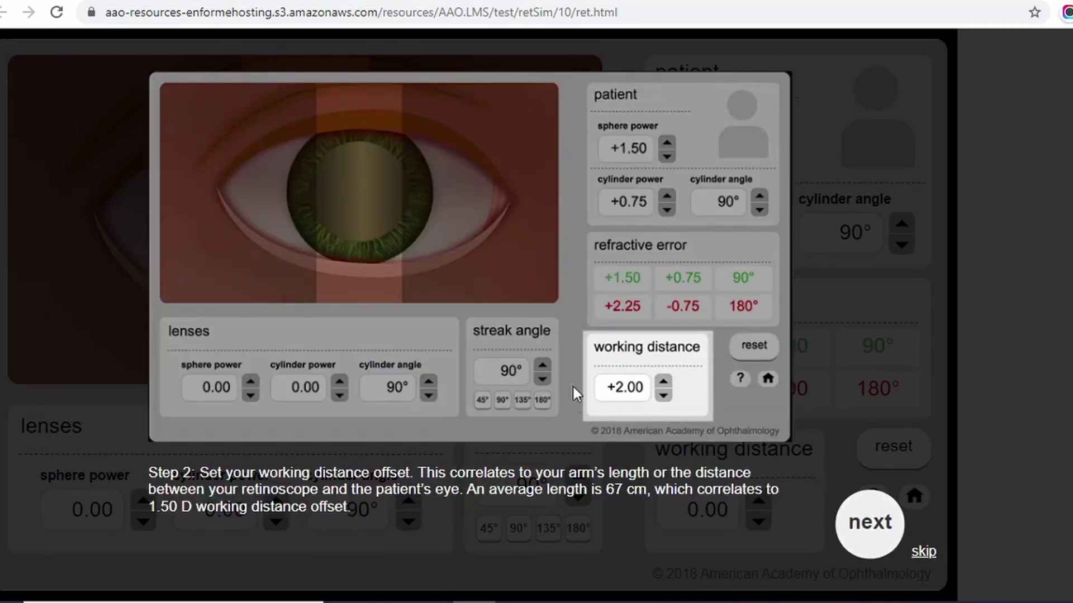
pyautogui.click(863, 522)
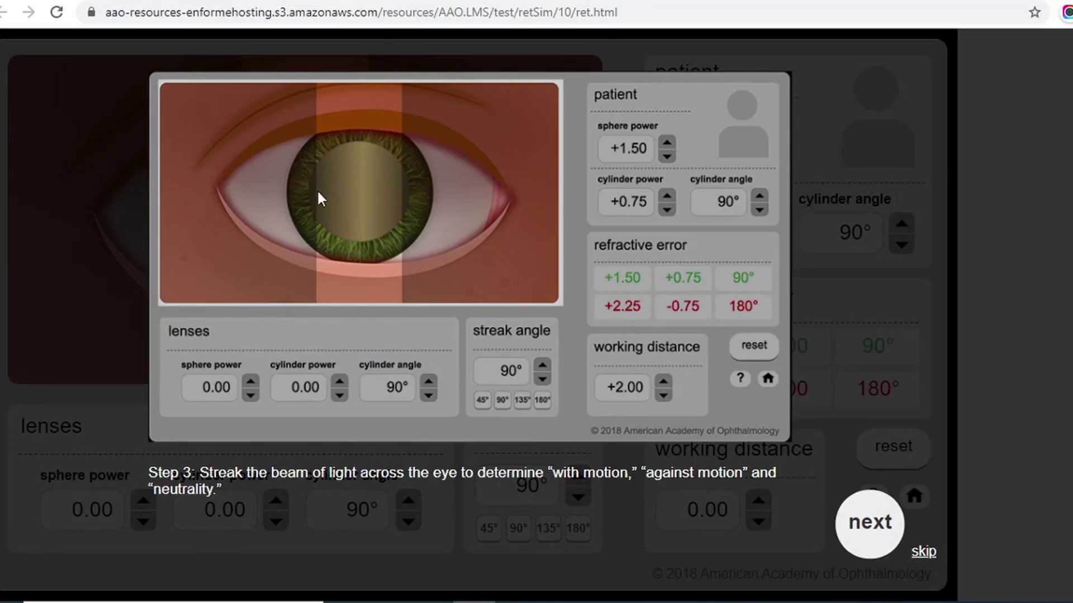
pyautogui.click(886, 523)
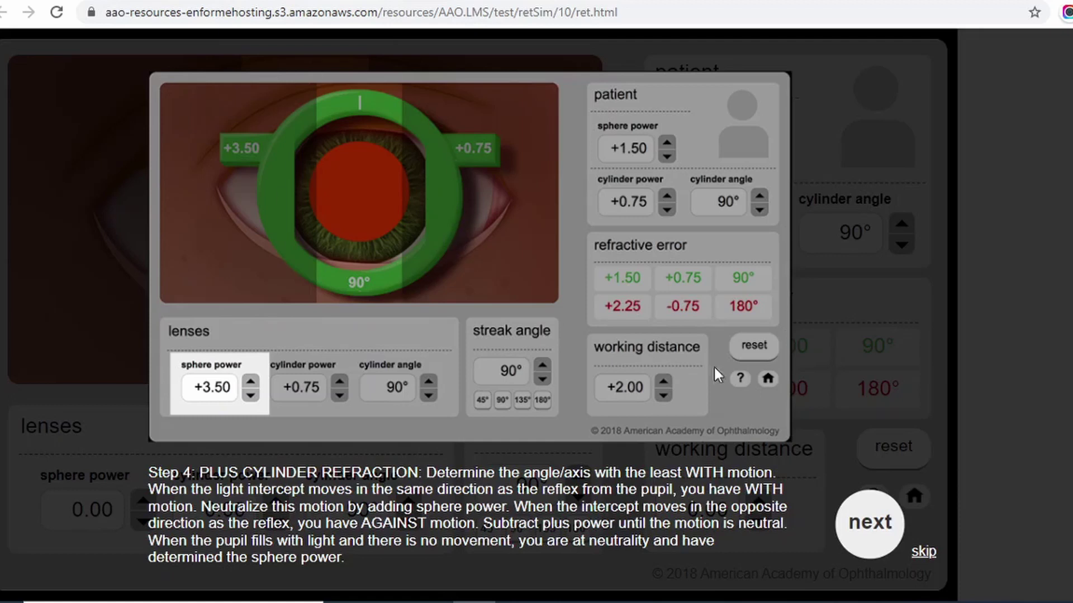
pyautogui.click(868, 525)
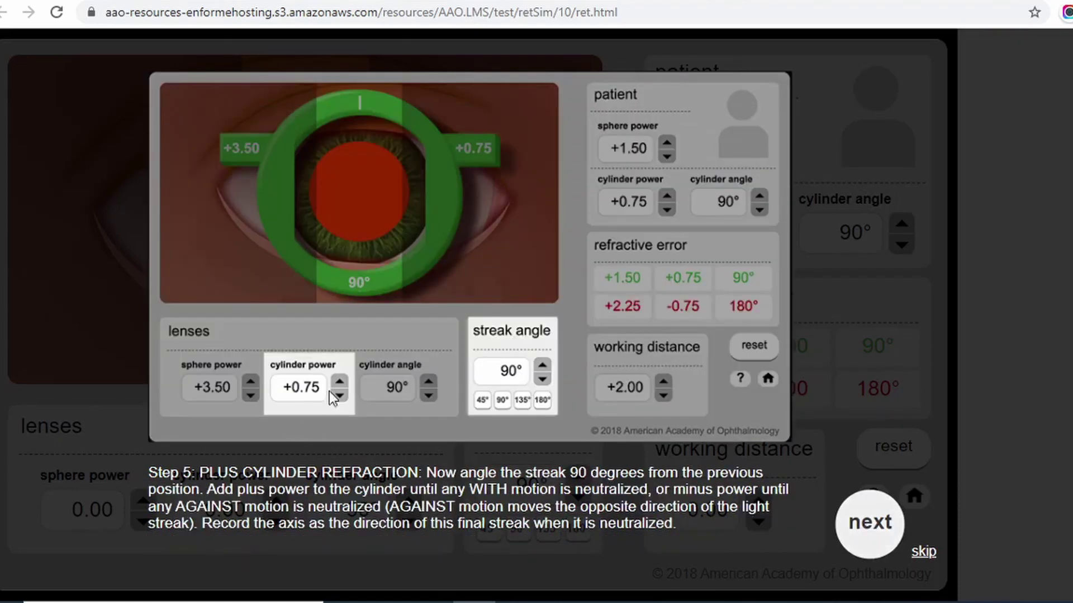
pyautogui.click(863, 511)
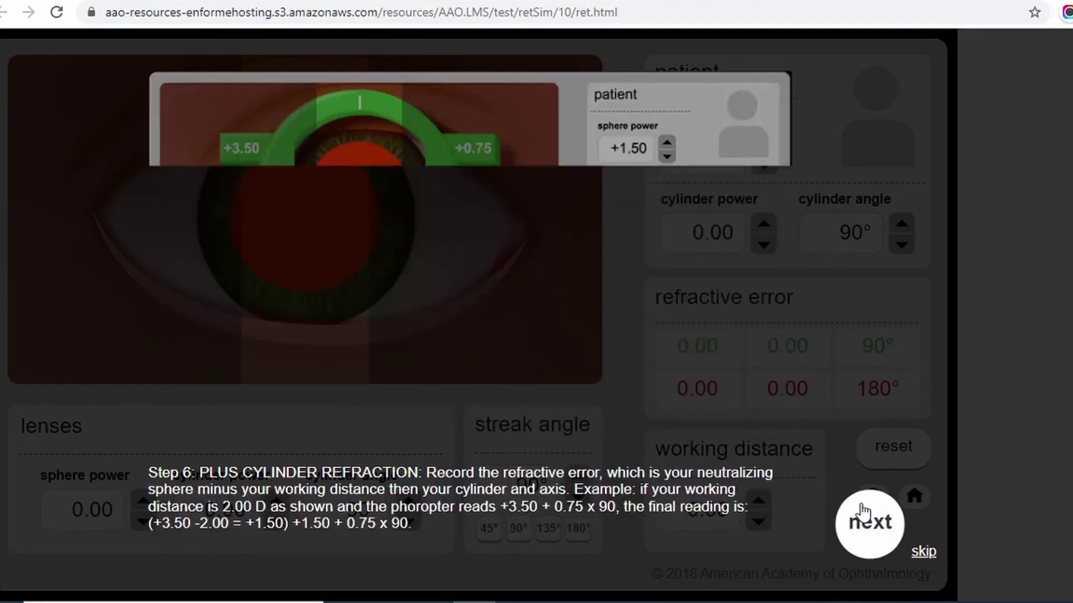
pyautogui.click(863, 511)
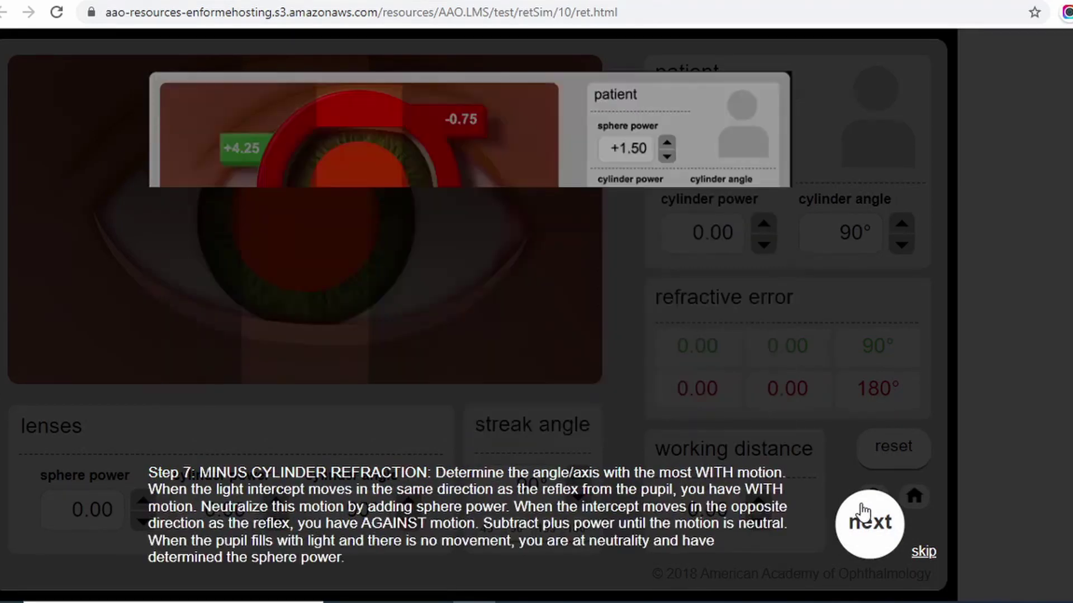
pyautogui.click(863, 511)
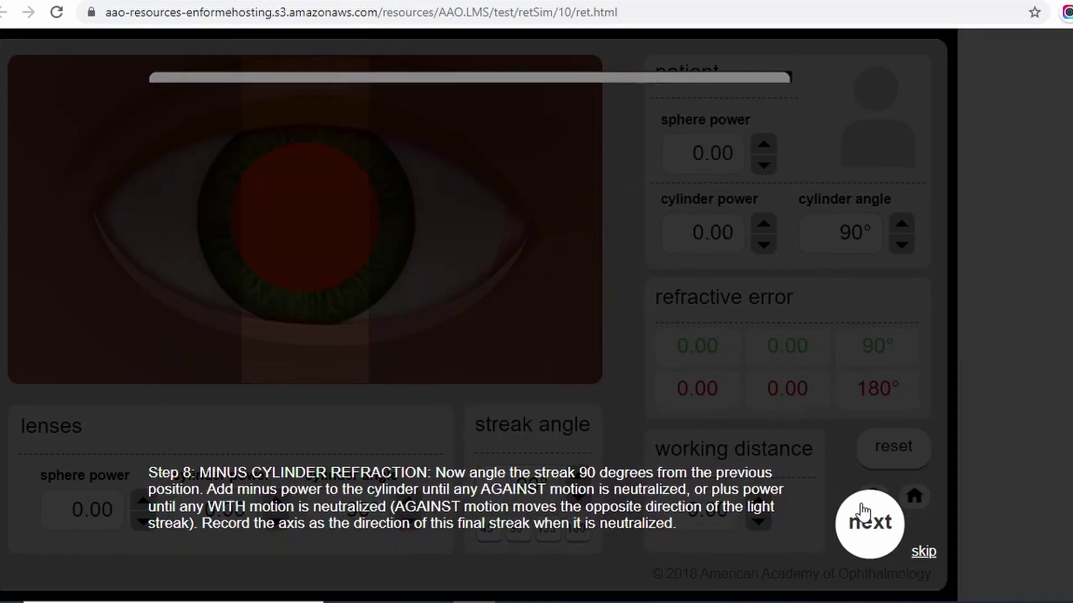
pyautogui.click(863, 511)
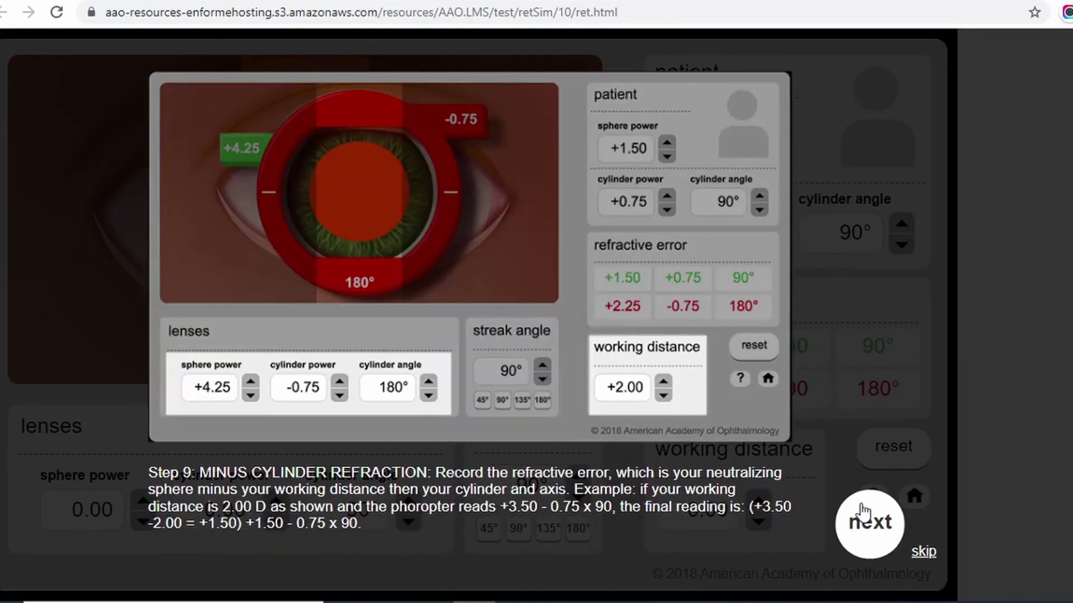
pyautogui.click(863, 511)
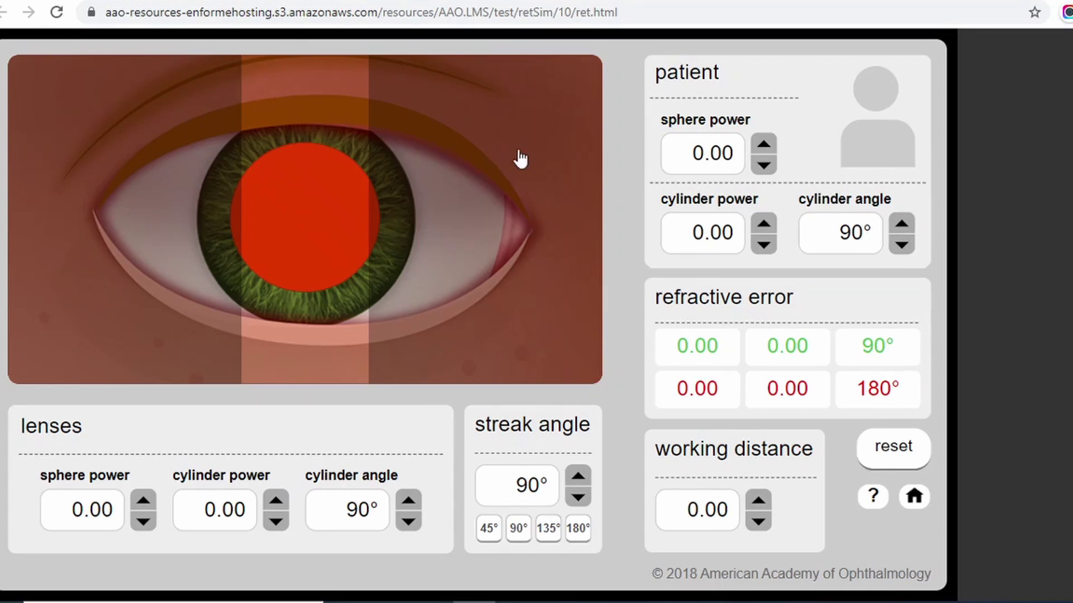
# Sweep the vertical streak leftward over the pupil with every value still at 0.00.
pyautogui.moveTo(333, 187)
pyautogui.mouseDown()
pyautogui.moveTo(228, 185)
pyautogui.moveTo(409, 206)
pyautogui.moveTo(220, 223)
pyautogui.moveTo(376, 206)
pyautogui.moveTo(407, 233)
pyautogui.moveTo(233, 237)
pyautogui.mouseUp()
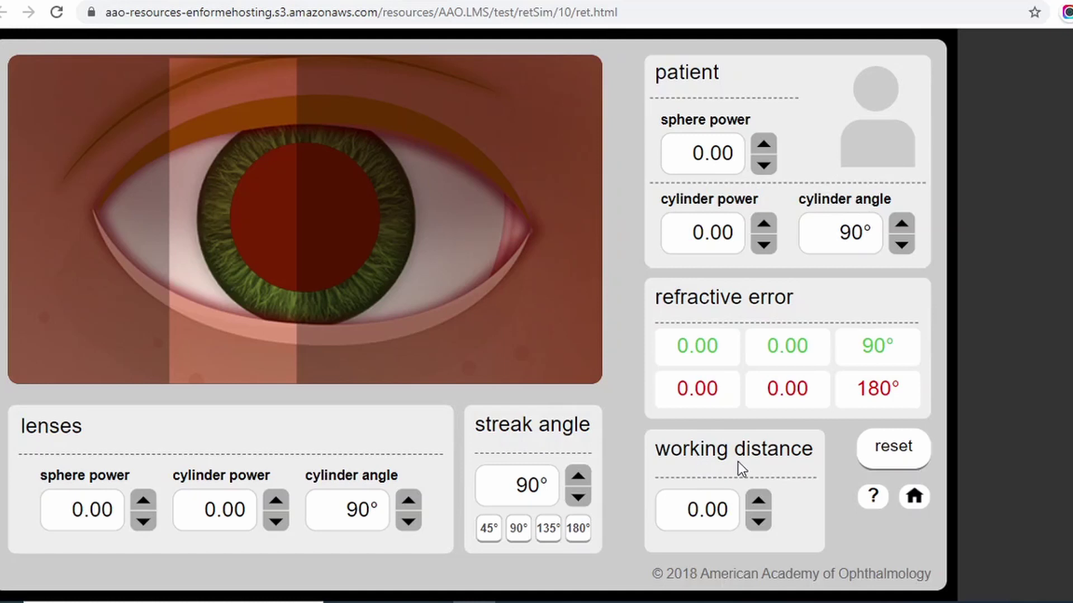
# Raise the working distance from 0.00 up to +2.00.
pyautogui.click(760, 502)
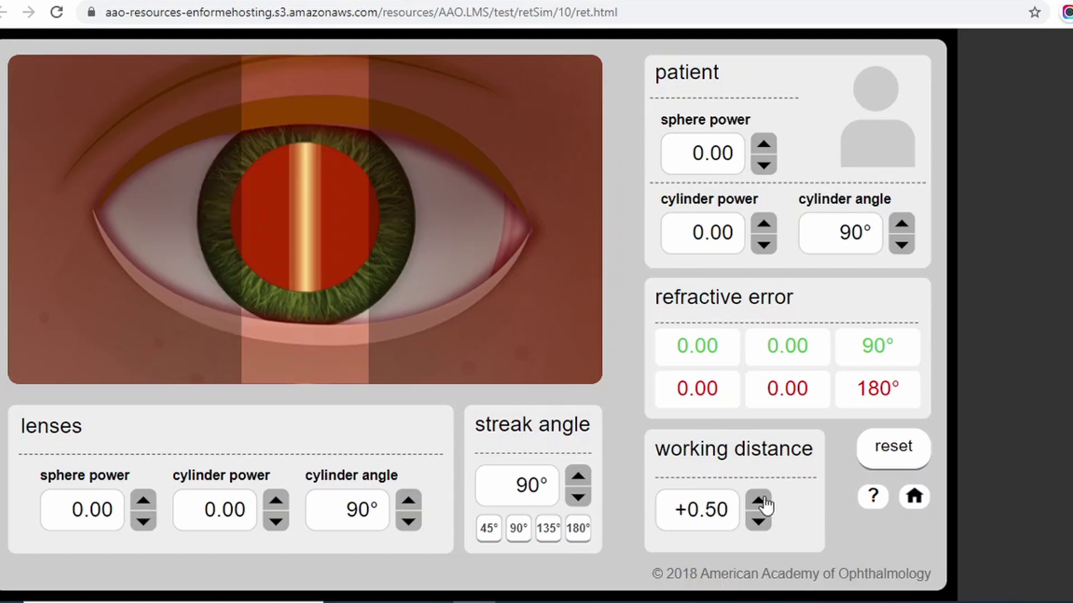
pyautogui.click(759, 501)
pyautogui.click(759, 501)
pyautogui.click(759, 502)
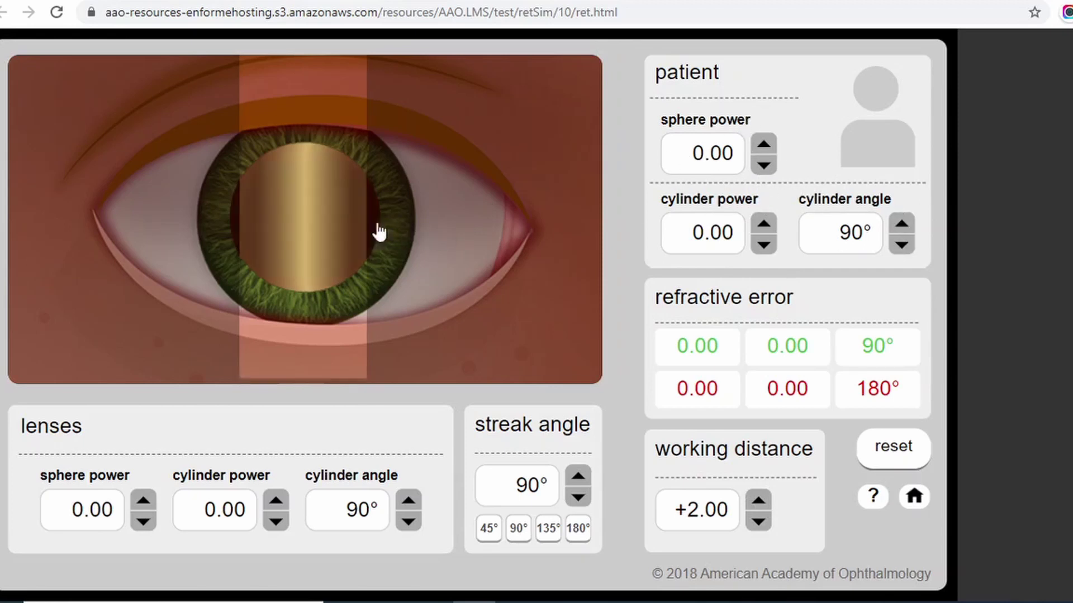
# Sweep the streak right past the pupil, then back left across it at +2.00 working distance.
pyautogui.moveTo(376, 233); pyautogui.dragTo(416, 229)
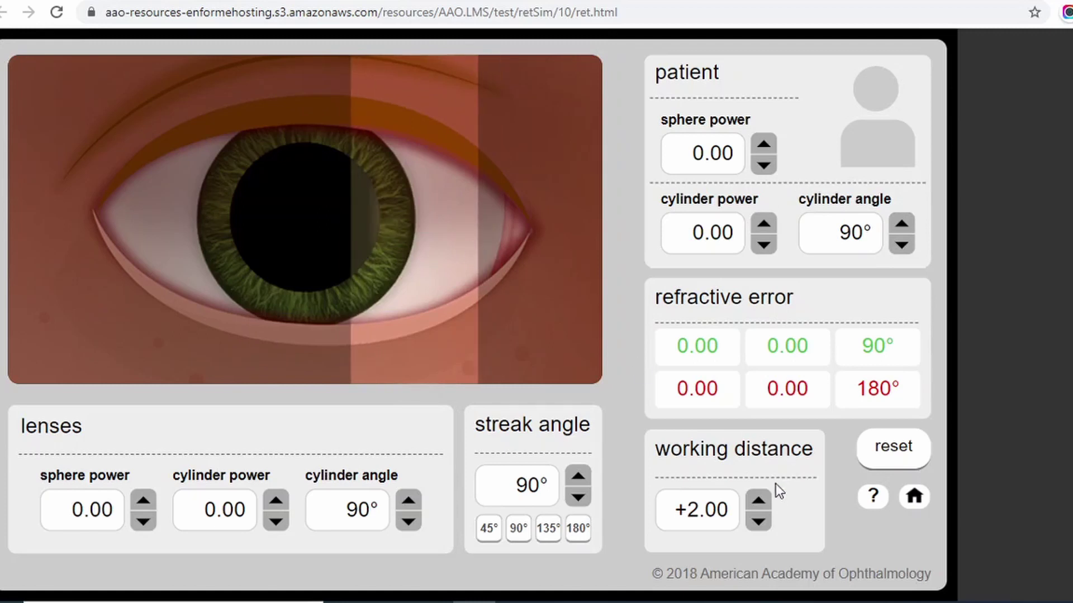
pyautogui.moveTo(426, 232)
pyautogui.mouseDown()
pyautogui.moveTo(390, 211)
pyautogui.moveTo(179, 207)
pyautogui.moveTo(424, 221)
pyautogui.moveTo(270, 220)
pyautogui.moveTo(321, 223)
pyautogui.mouseUp()
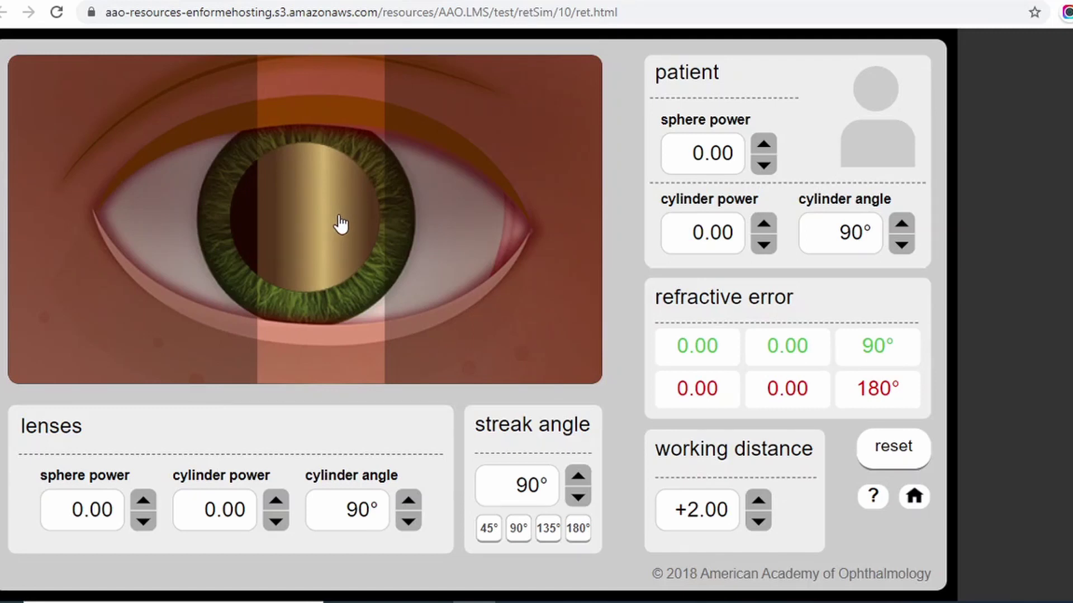
pyautogui.moveTo(341, 224)
pyautogui.mouseDown()
pyautogui.moveTo(292, 227)
pyautogui.moveTo(278, 256)
pyautogui.moveTo(260, 216)
pyautogui.mouseUp()
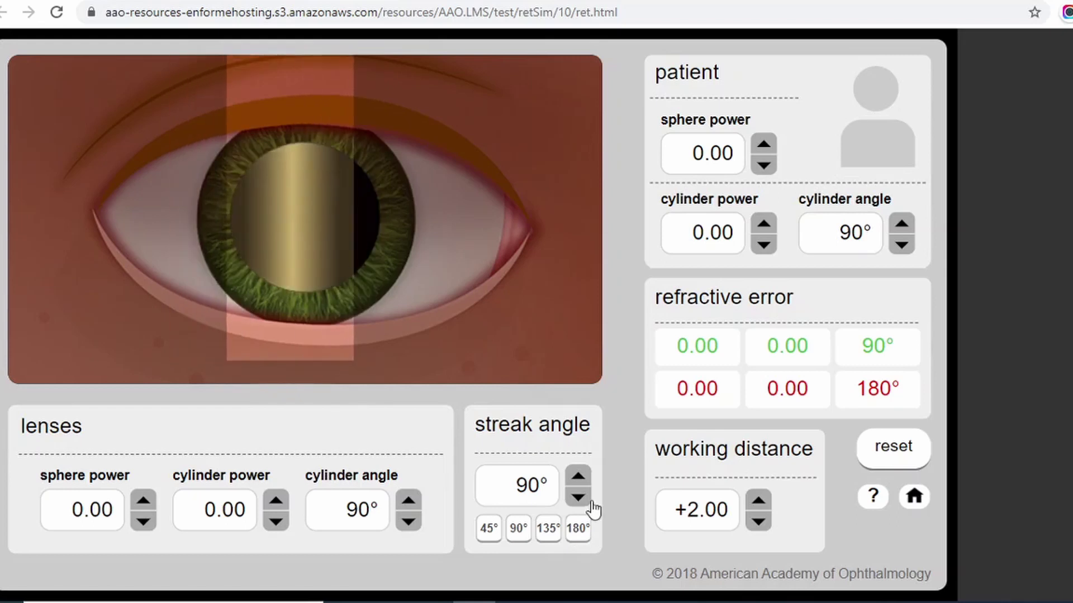
# Try streak angles 180°, 45°, 25–30° and 135°, ending with the streak vertical at 90°.
pyautogui.click(577, 528)
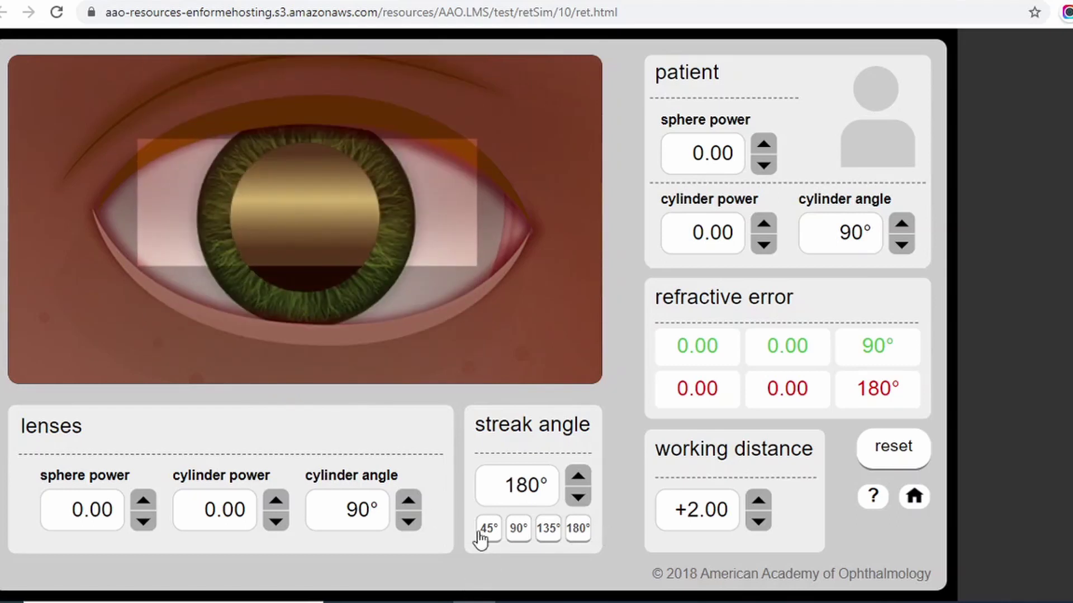
pyautogui.click(480, 533)
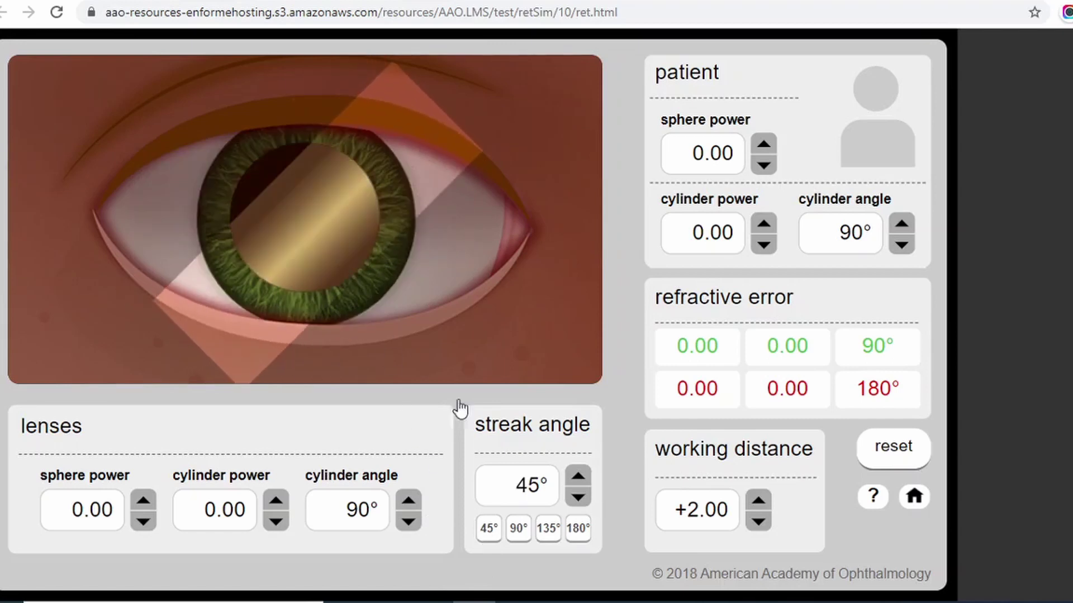
pyautogui.click(581, 500)
pyautogui.click(581, 500)
pyautogui.click(581, 500)
pyautogui.click(581, 499)
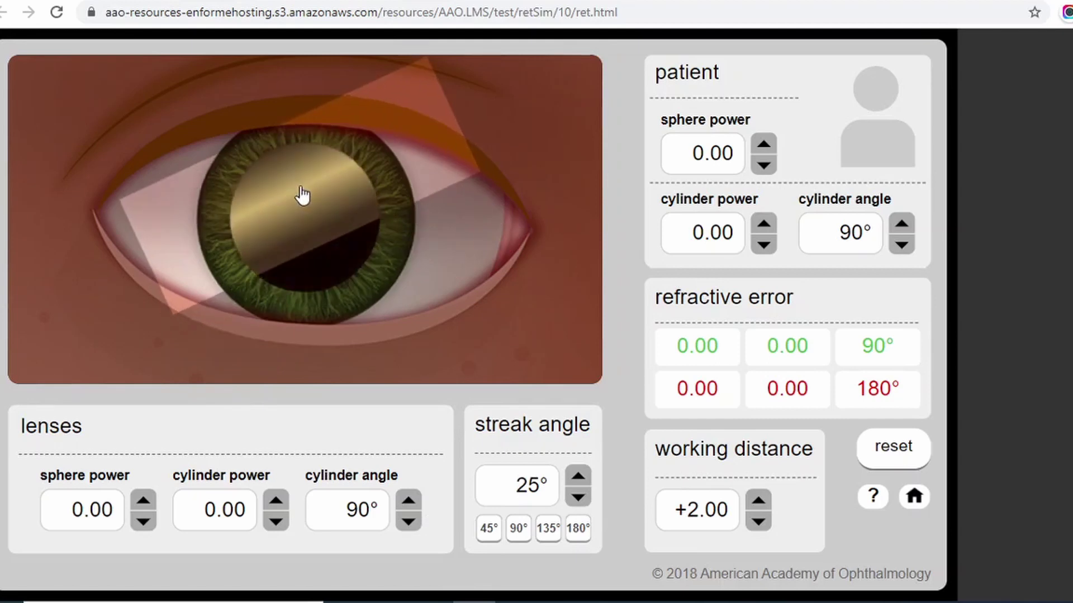
pyautogui.click(578, 475)
pyautogui.click(559, 529)
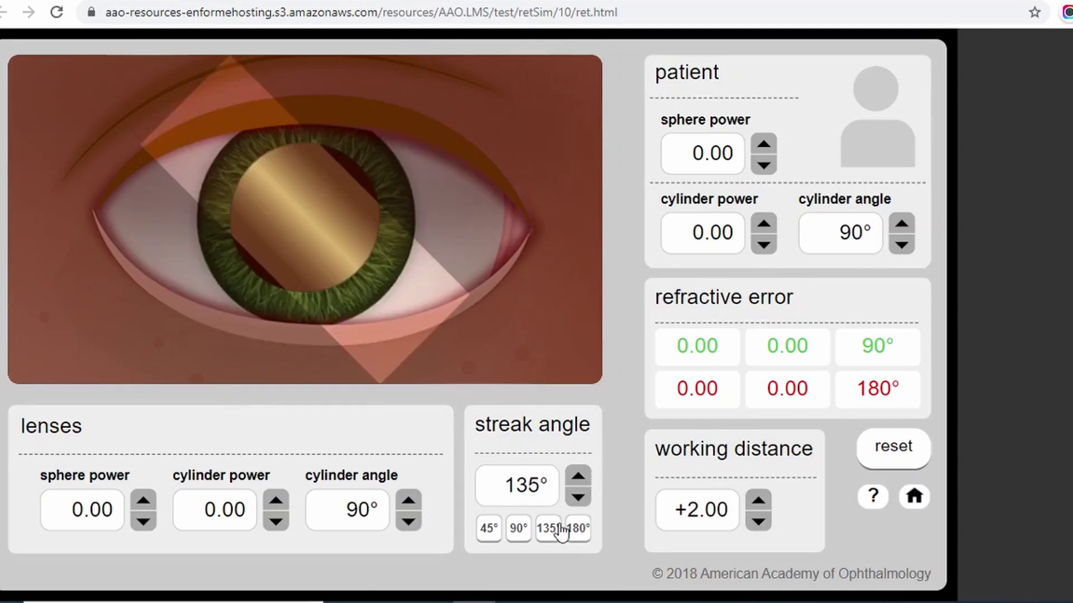
pyautogui.click(581, 528)
pyautogui.click(492, 535)
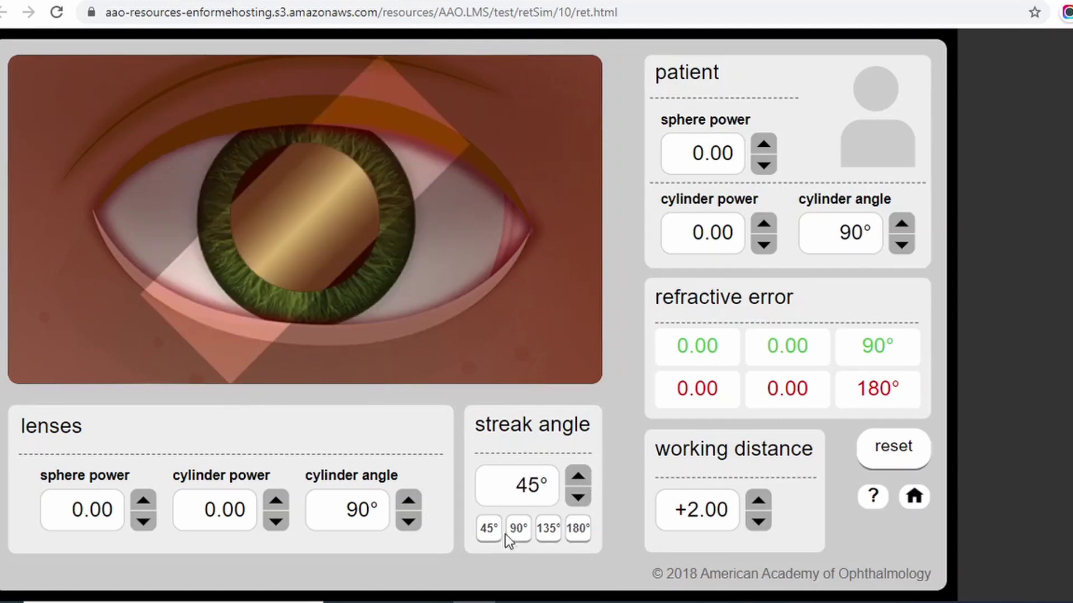
pyautogui.click(511, 533)
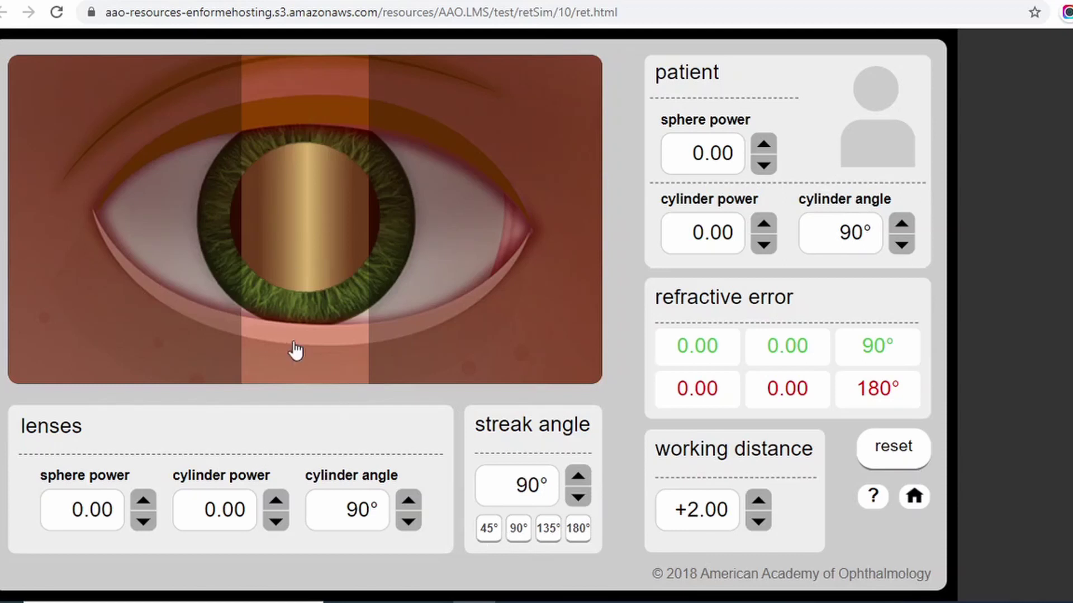
# Step the sphere trial lens up from +0.25 to +2.25, then back down to +2.00.
pyautogui.click(144, 501)
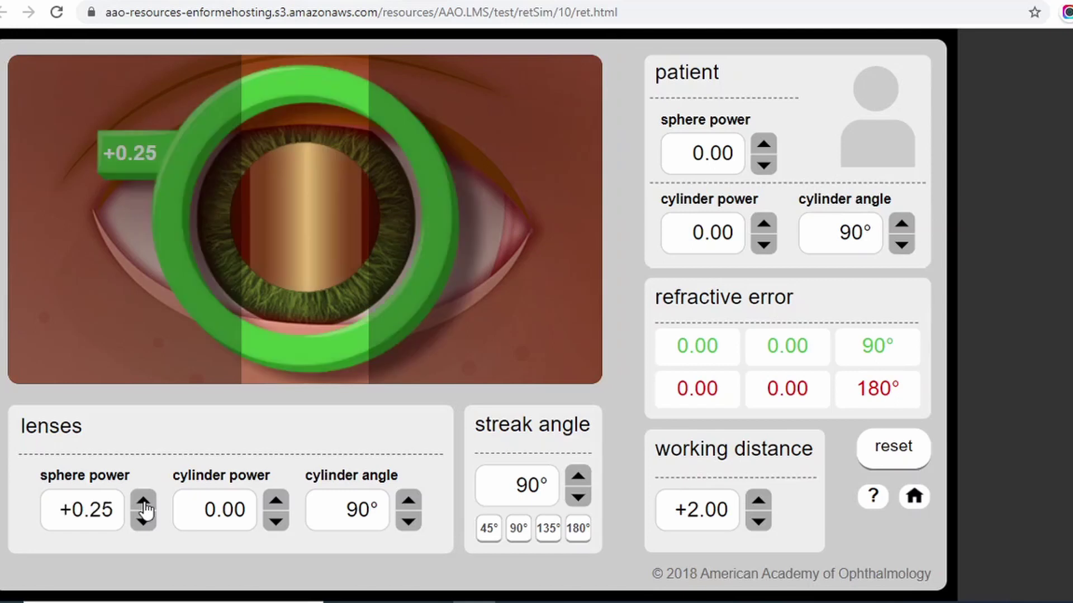
pyautogui.click(143, 501)
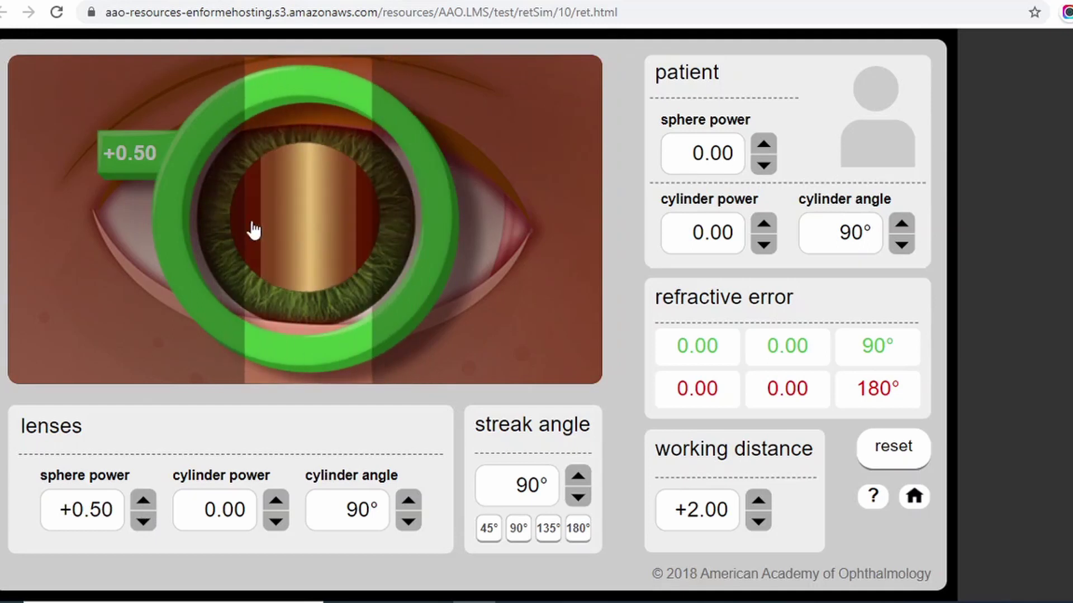
pyautogui.click(144, 499)
pyautogui.click(144, 499)
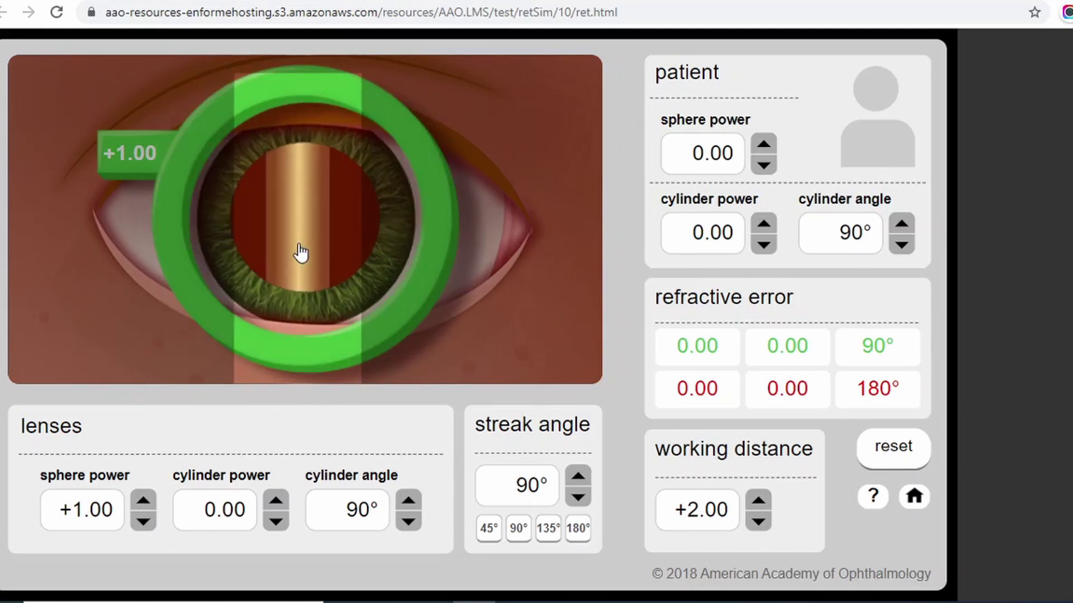
pyautogui.click(143, 500)
pyautogui.click(143, 500)
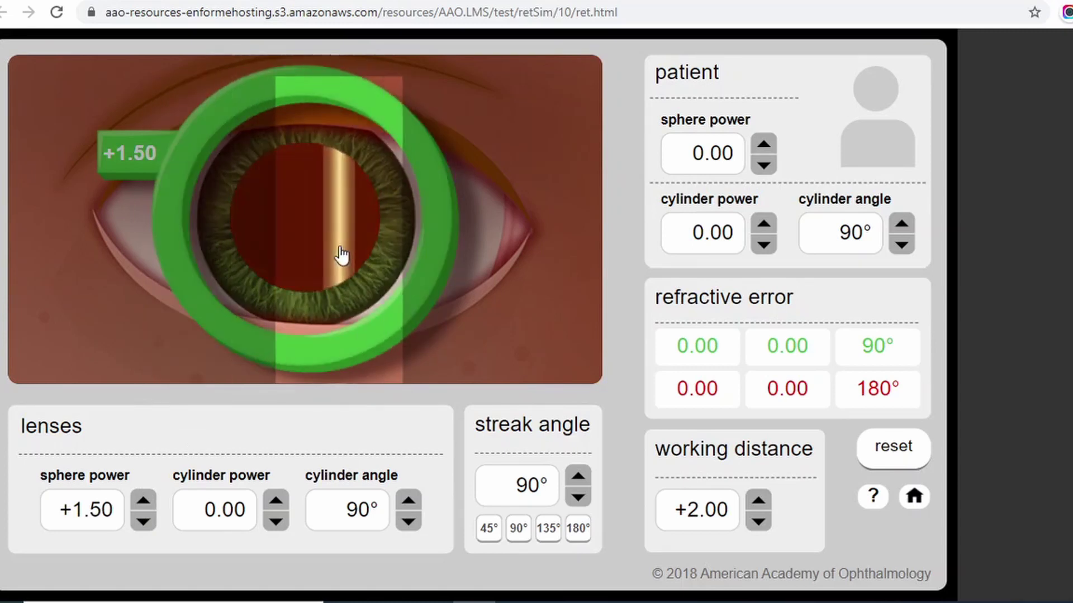
pyautogui.click(143, 501)
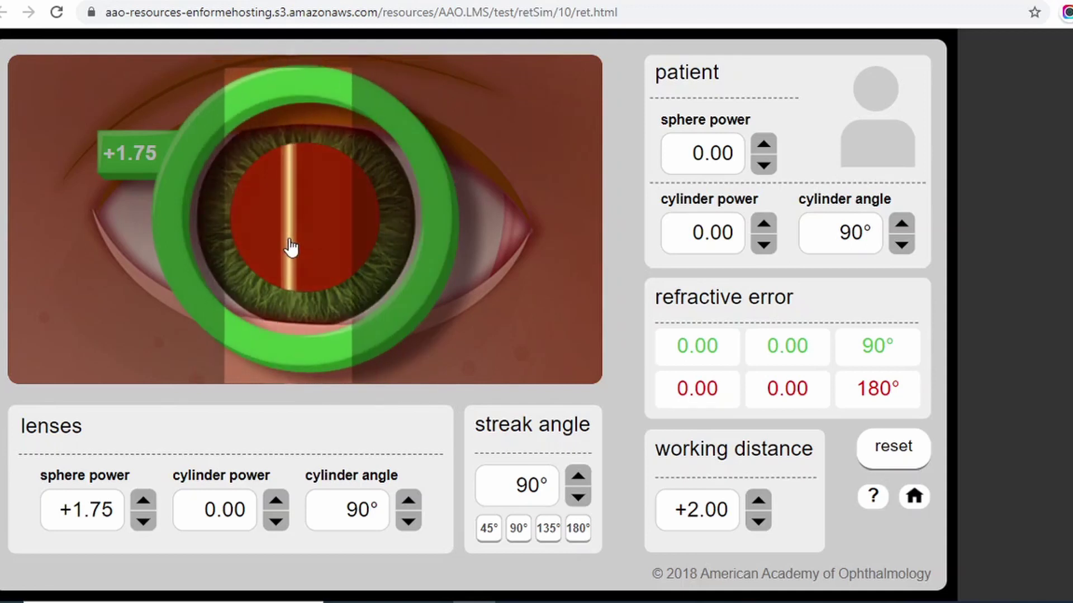
pyautogui.click(143, 500)
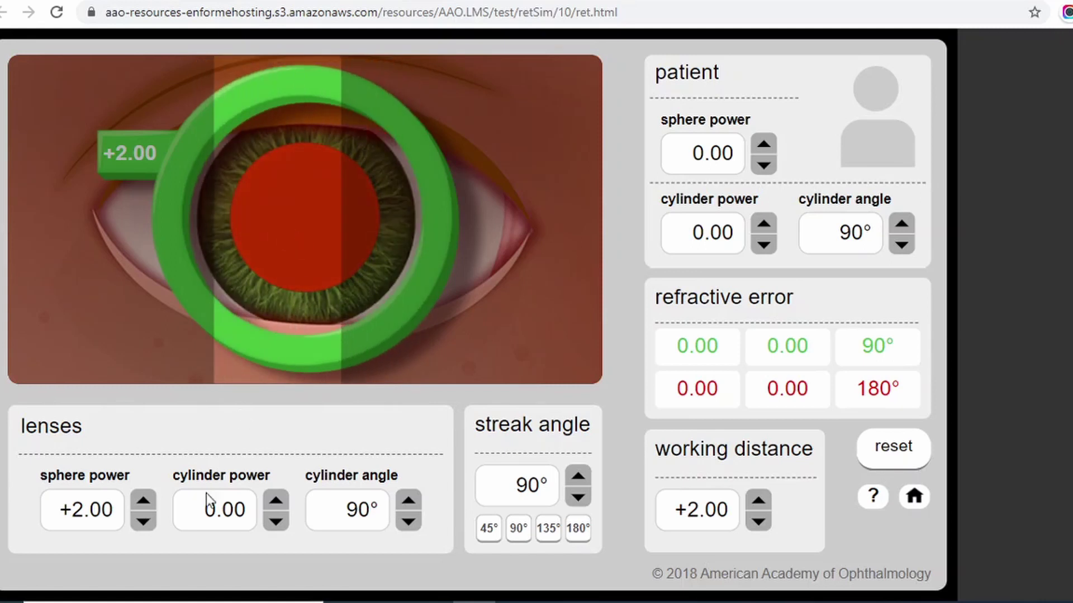
pyautogui.click(148, 500)
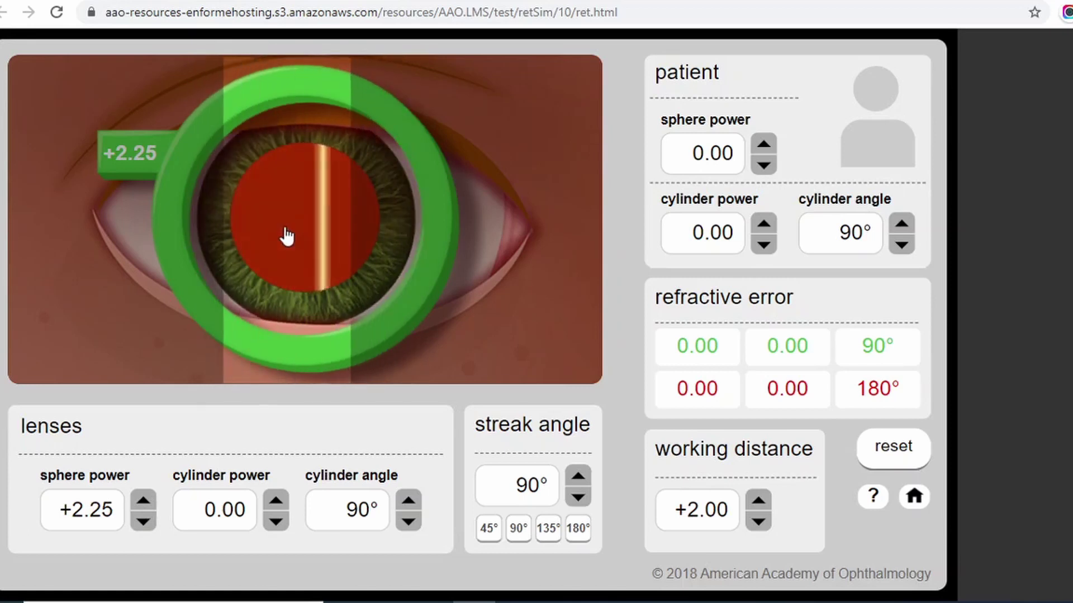
pyautogui.click(155, 522)
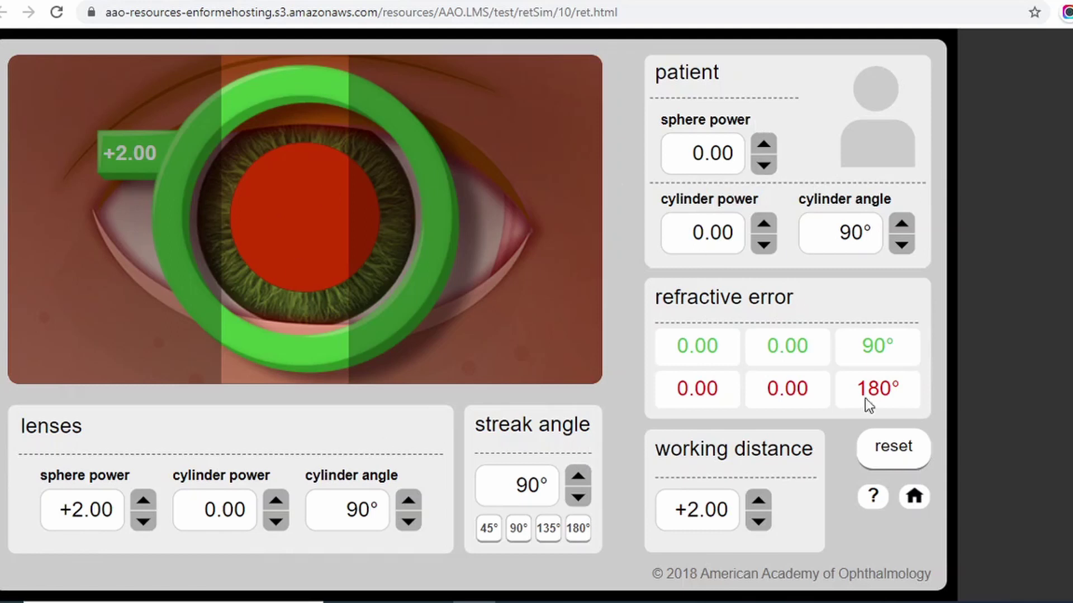
# Reset the simulator, then set working distance to +2.00 and patient sphere to +1.00.
pyautogui.click(911, 463)
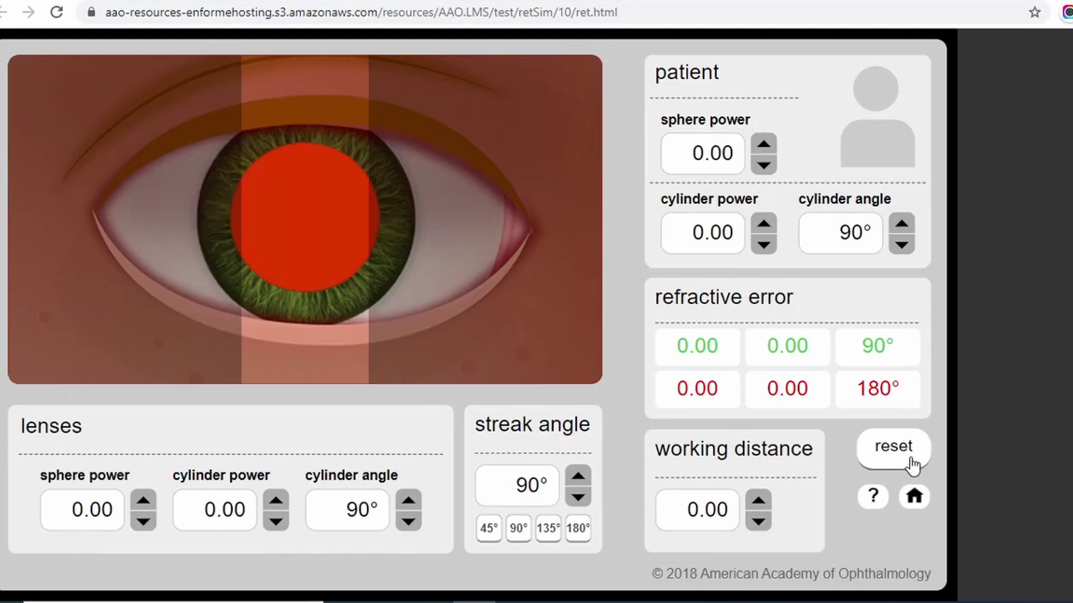
pyautogui.click(758, 502)
pyautogui.click(758, 501)
pyautogui.click(758, 502)
pyautogui.click(758, 503)
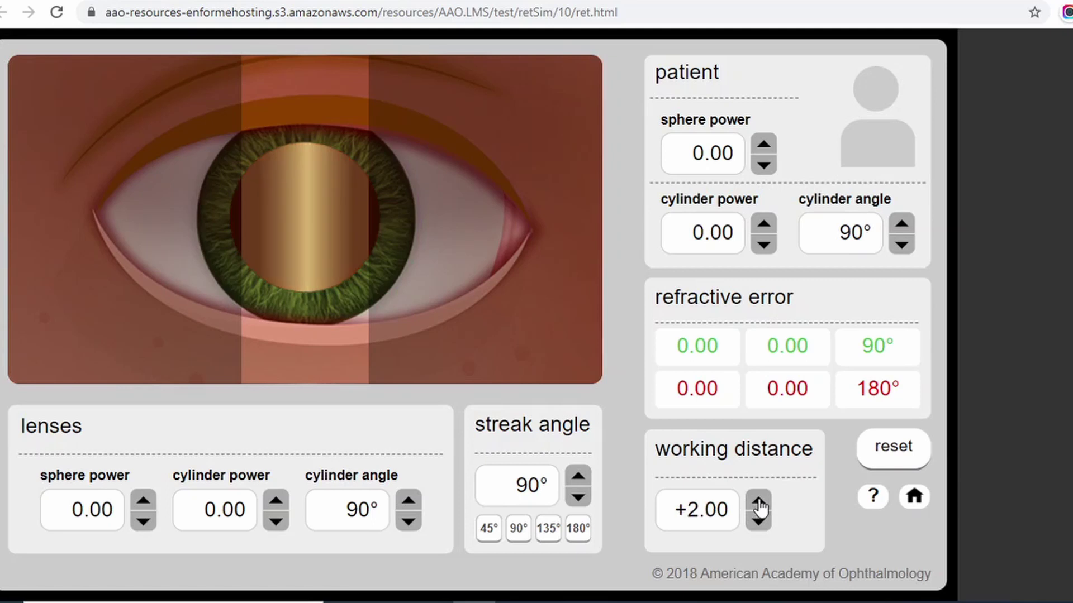
pyautogui.click(764, 146)
pyautogui.click(766, 148)
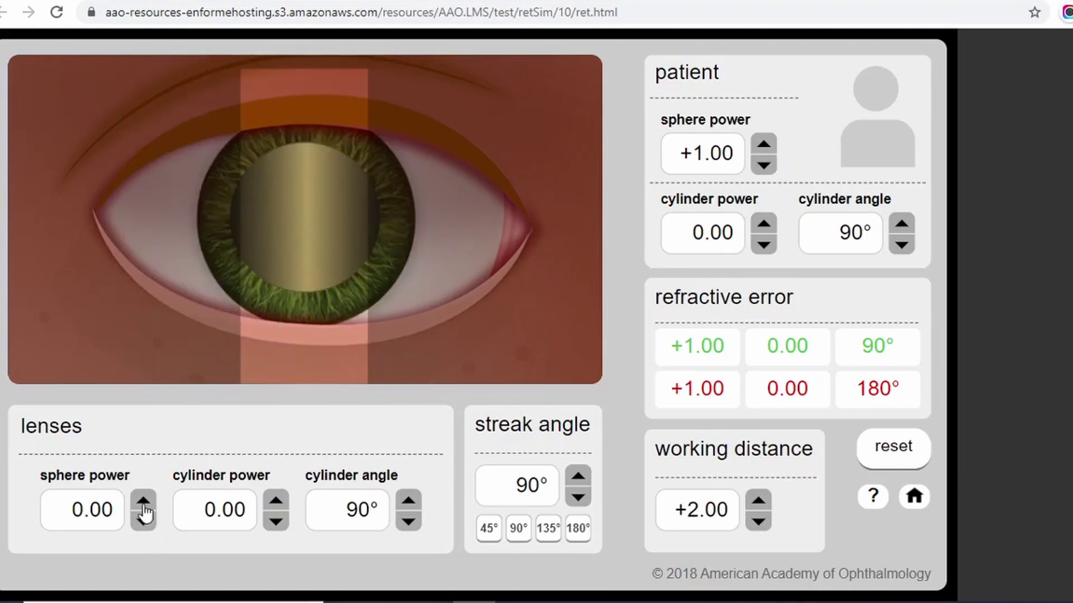
# Raise the sphere trial lens stepwise to +3.25, then lower it back to +3.00.
pyautogui.click(144, 502)
pyautogui.click(144, 502)
pyautogui.click(144, 503)
pyautogui.click(143, 503)
pyautogui.click(144, 503)
pyautogui.click(143, 502)
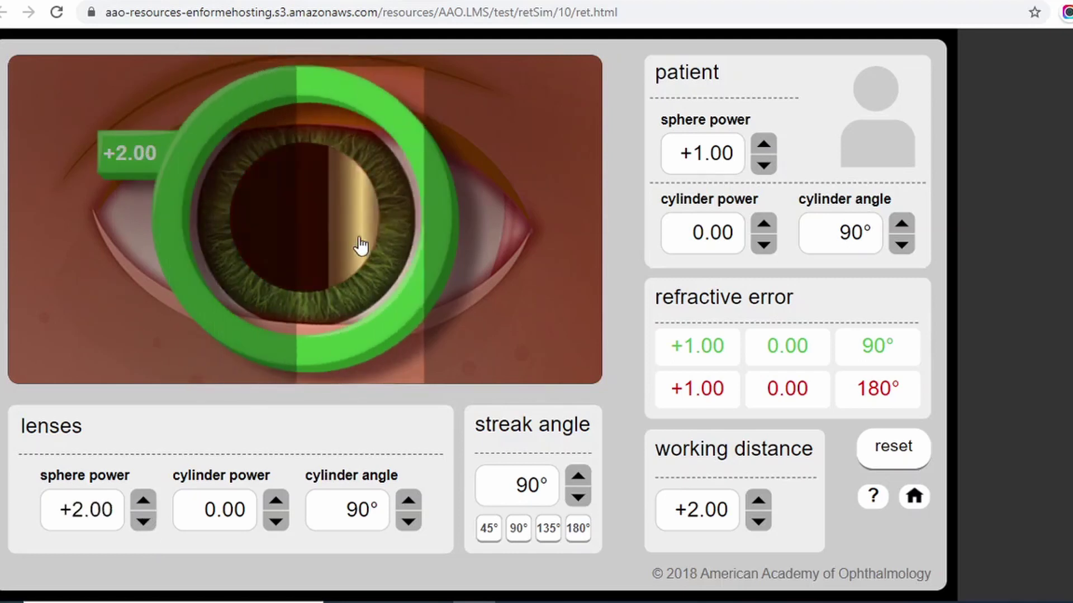
pyautogui.click(143, 501)
pyautogui.click(144, 501)
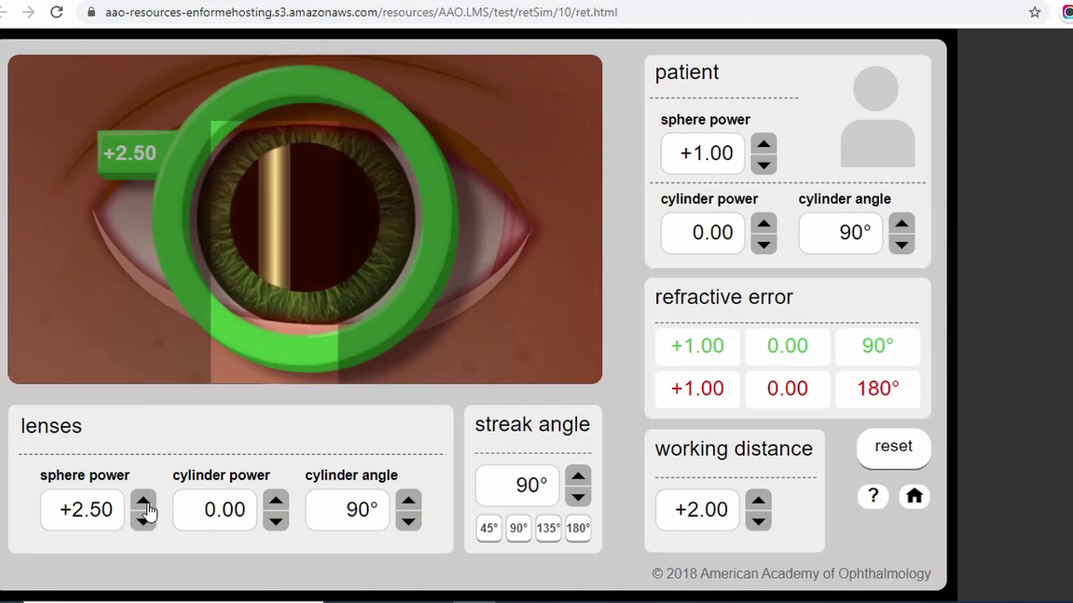
pyautogui.click(144, 503)
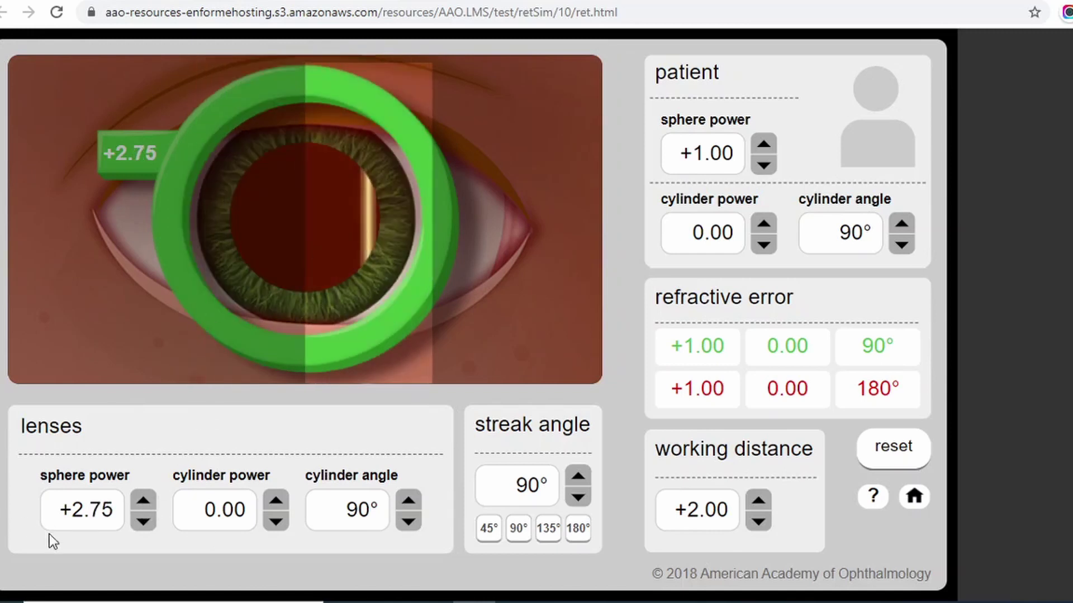
pyautogui.click(143, 503)
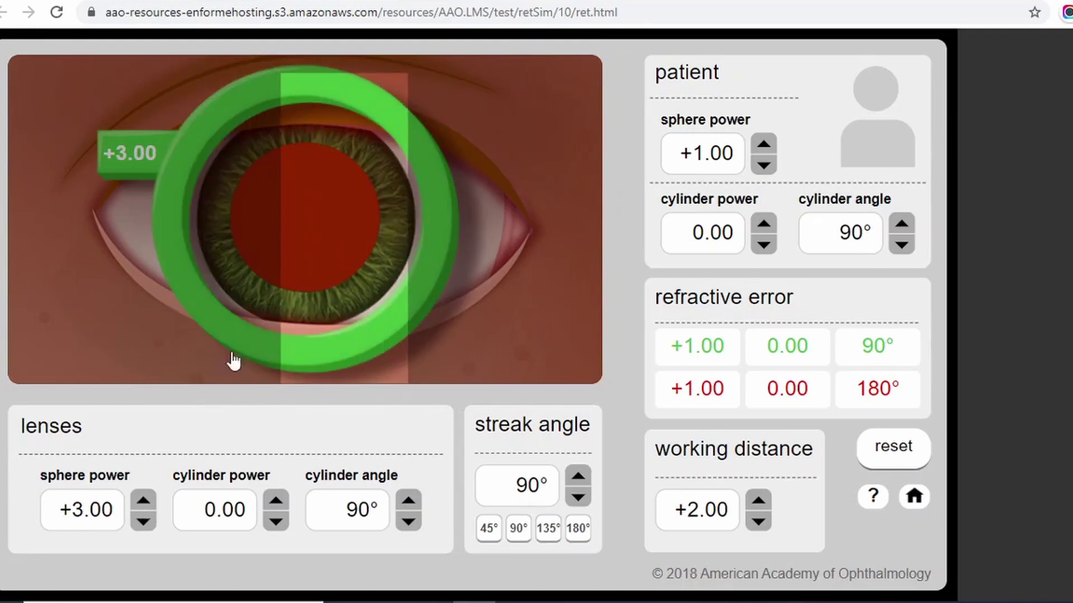
pyautogui.click(144, 501)
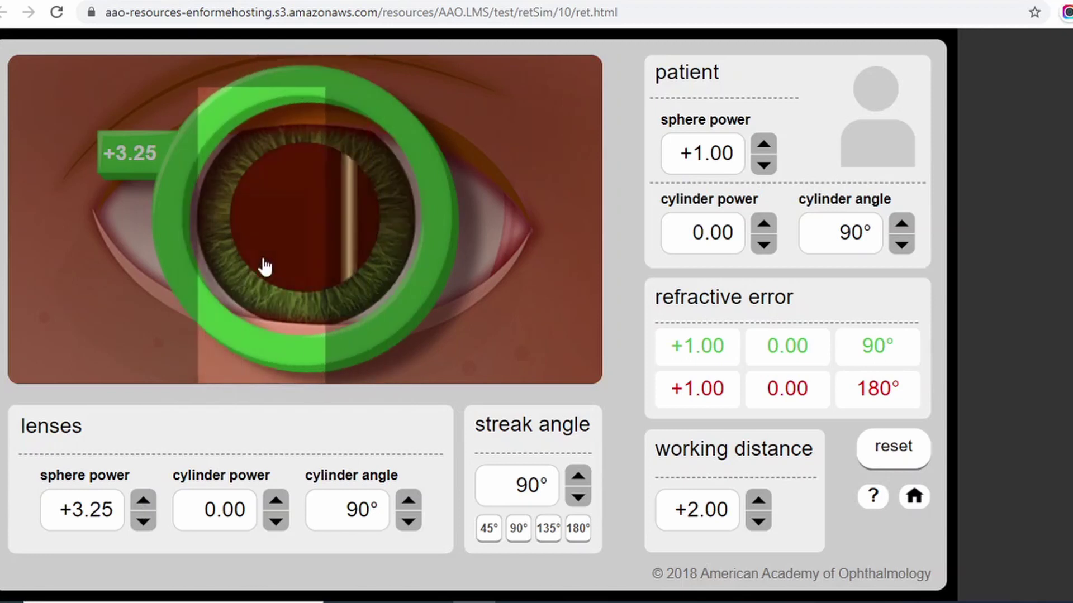
pyautogui.click(144, 522)
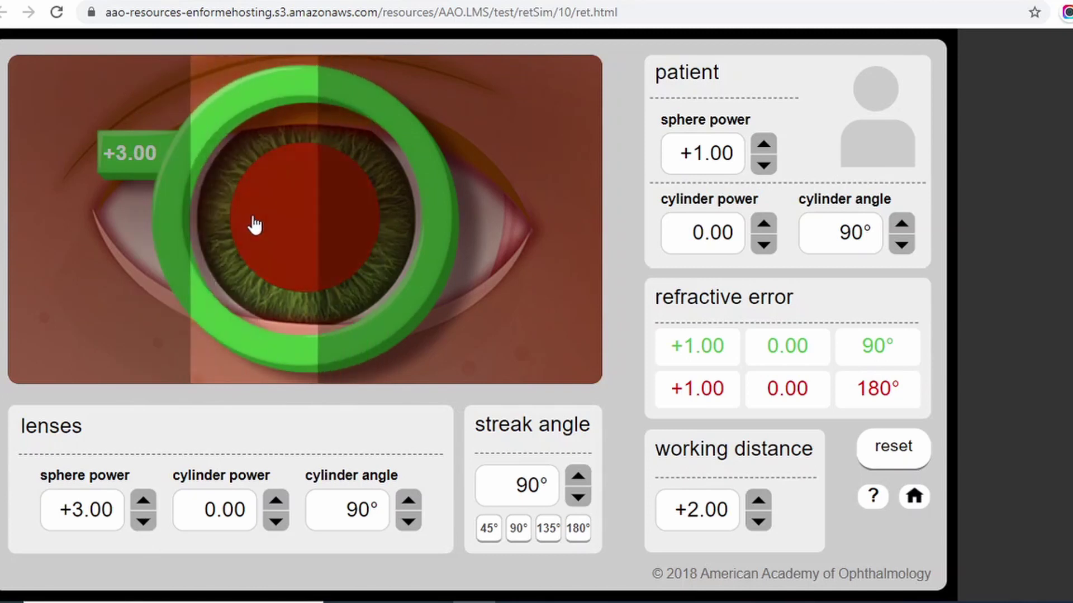
# Lower the patient sphere to +0.50 and step the trial lens sphere down to 0.00.
pyautogui.click(764, 165)
pyautogui.click(144, 522)
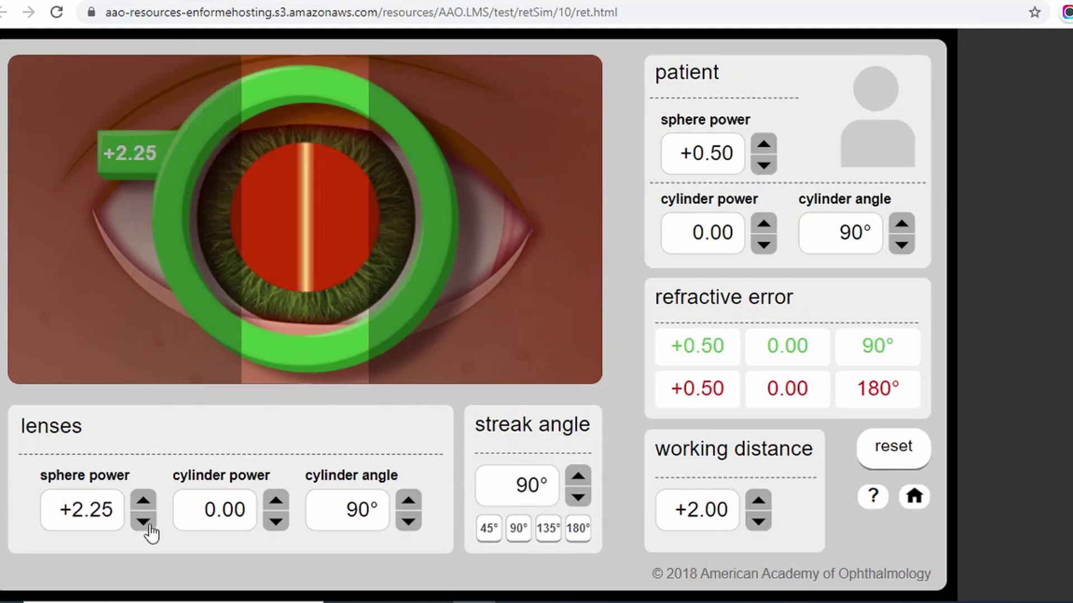
pyautogui.click(143, 522)
pyautogui.click(144, 521)
pyautogui.click(144, 521)
pyautogui.click(143, 522)
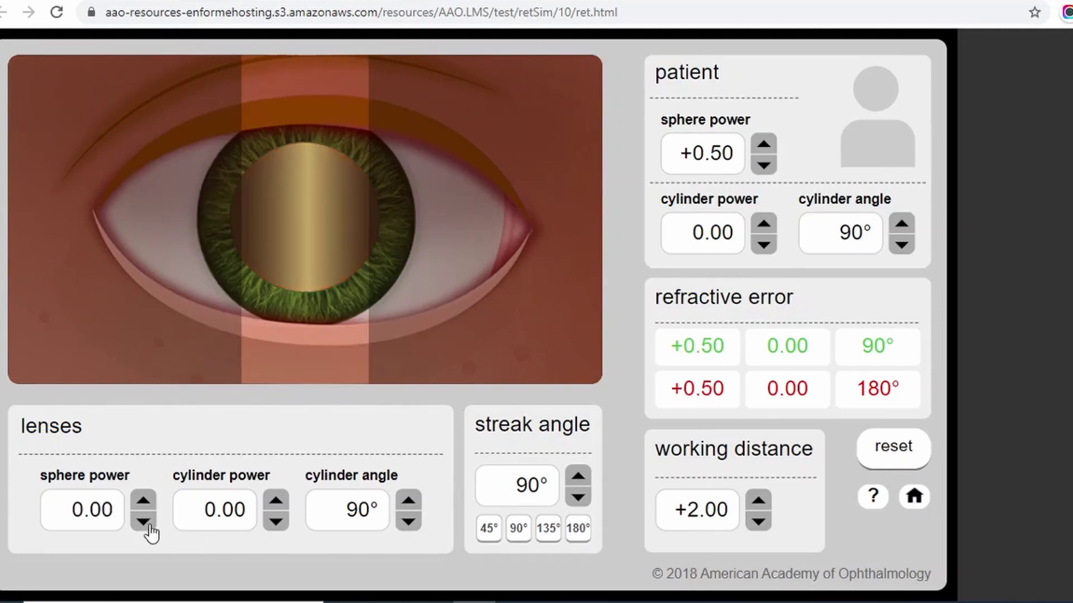
# Lower the patient sphere power through 0.00 down to -1.00.
pyautogui.click(763, 165)
pyautogui.click(764, 166)
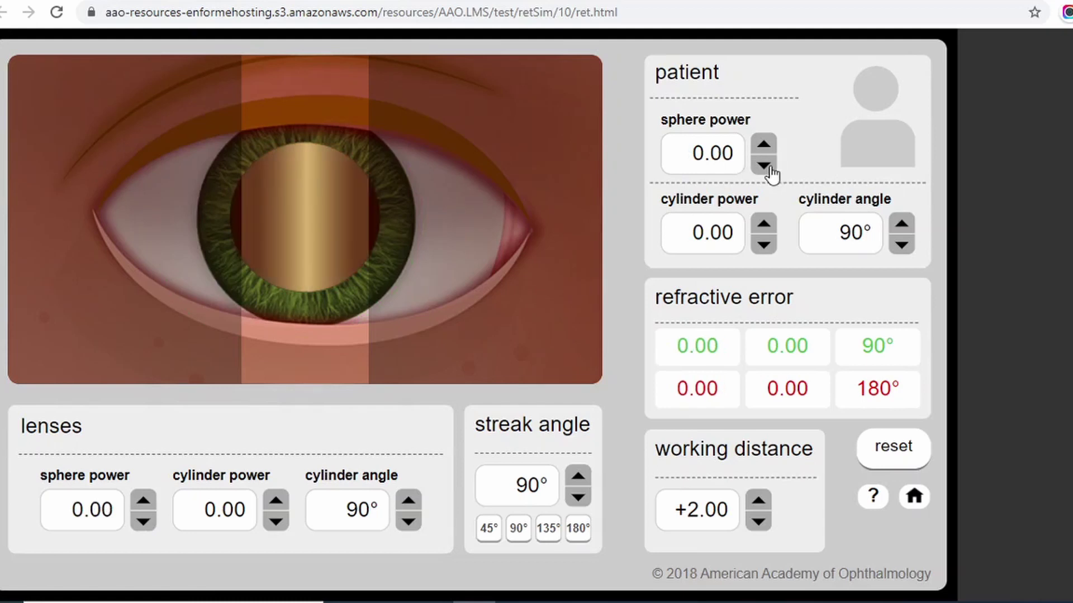
pyautogui.click(763, 145)
pyautogui.click(763, 145)
pyautogui.click(764, 145)
pyautogui.click(764, 165)
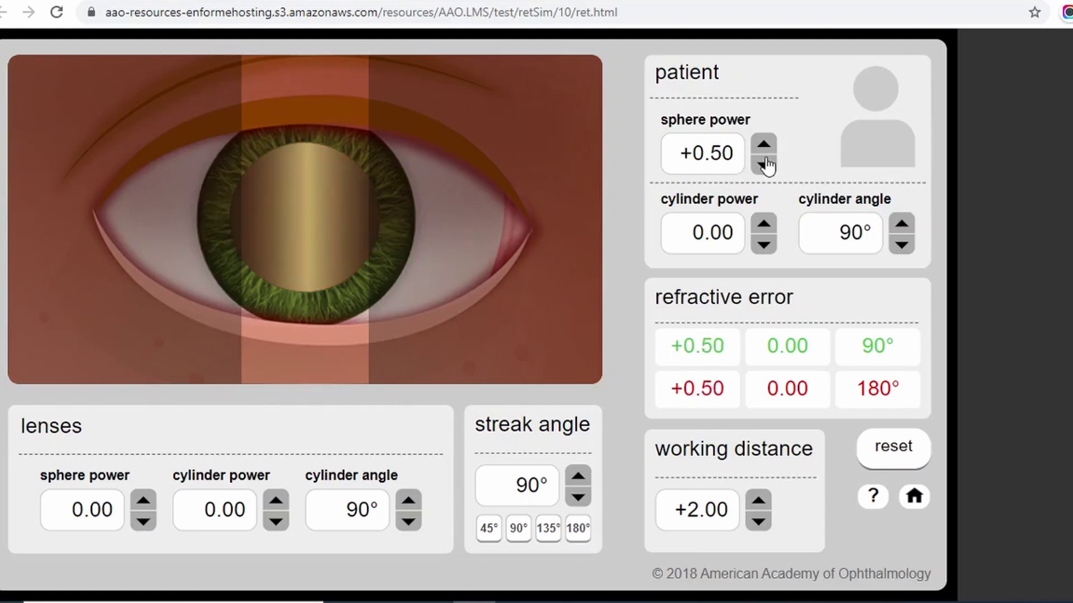
pyautogui.click(764, 165)
pyautogui.click(764, 165)
pyautogui.click(763, 166)
pyautogui.click(764, 165)
pyautogui.click(764, 166)
pyautogui.click(764, 165)
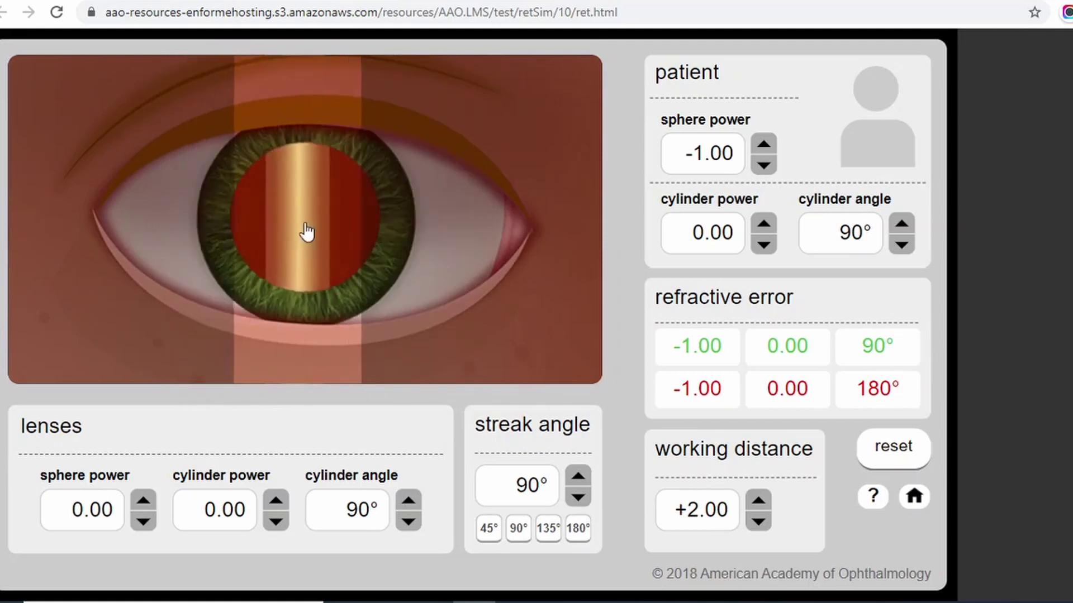
# Step the trial sphere lens up, then back down to 0.00 so no trial lens remains.
pyautogui.click(143, 501)
pyautogui.click(143, 501)
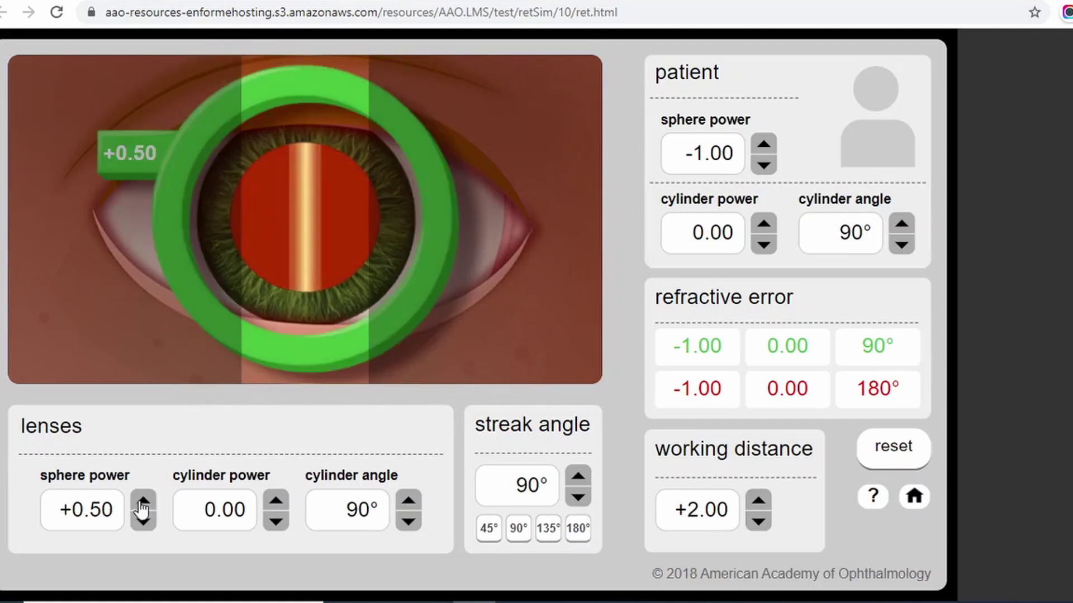
pyautogui.click(143, 501)
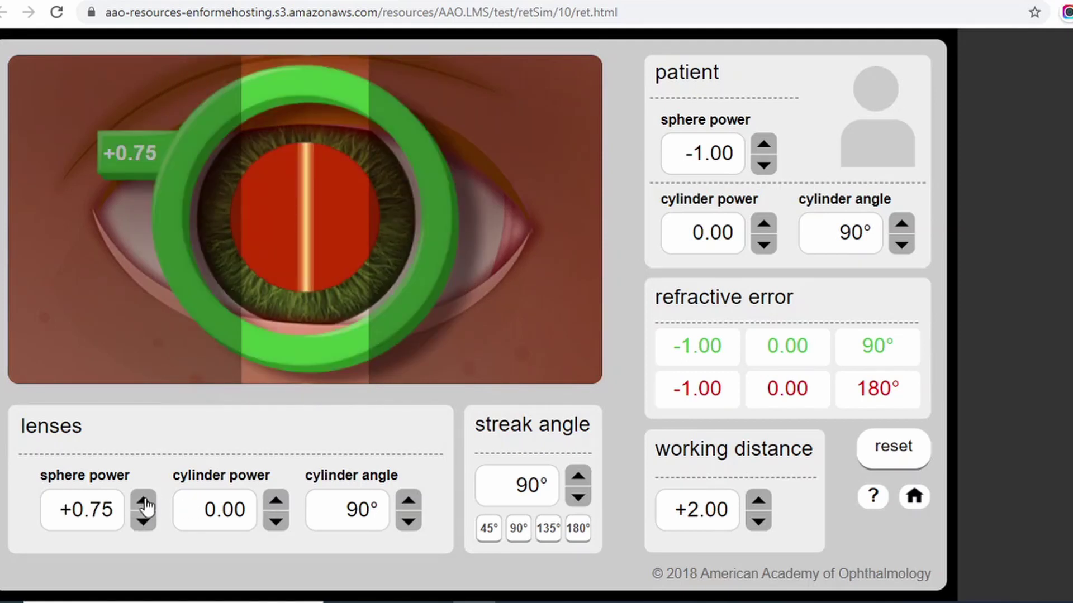
pyautogui.click(144, 502)
pyautogui.click(144, 502)
pyautogui.click(144, 501)
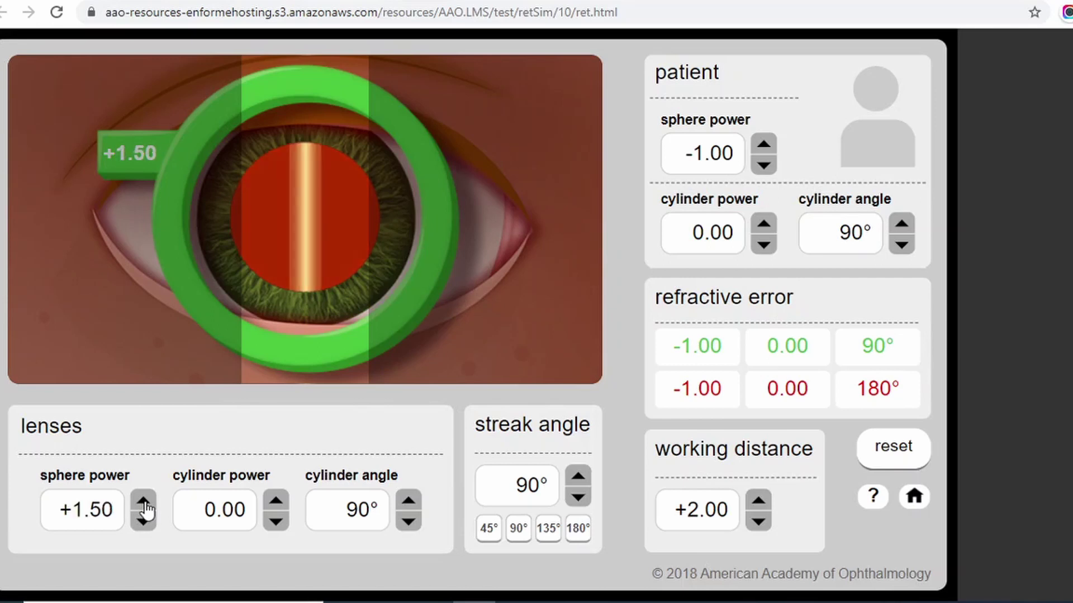
pyautogui.click(144, 502)
pyautogui.click(144, 501)
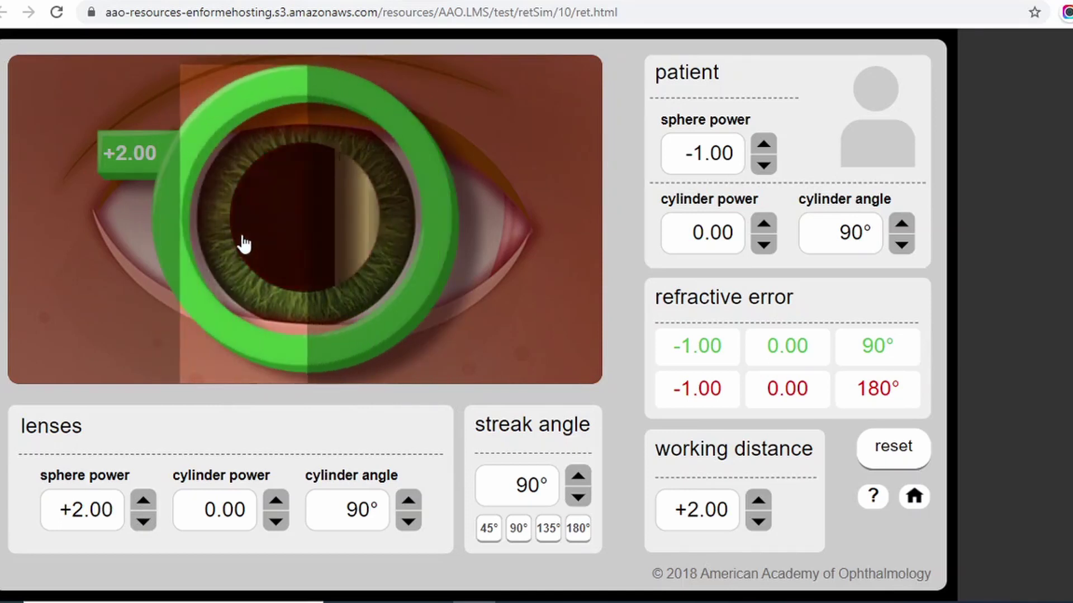
pyautogui.click(143, 522)
pyautogui.click(144, 522)
pyautogui.click(144, 522)
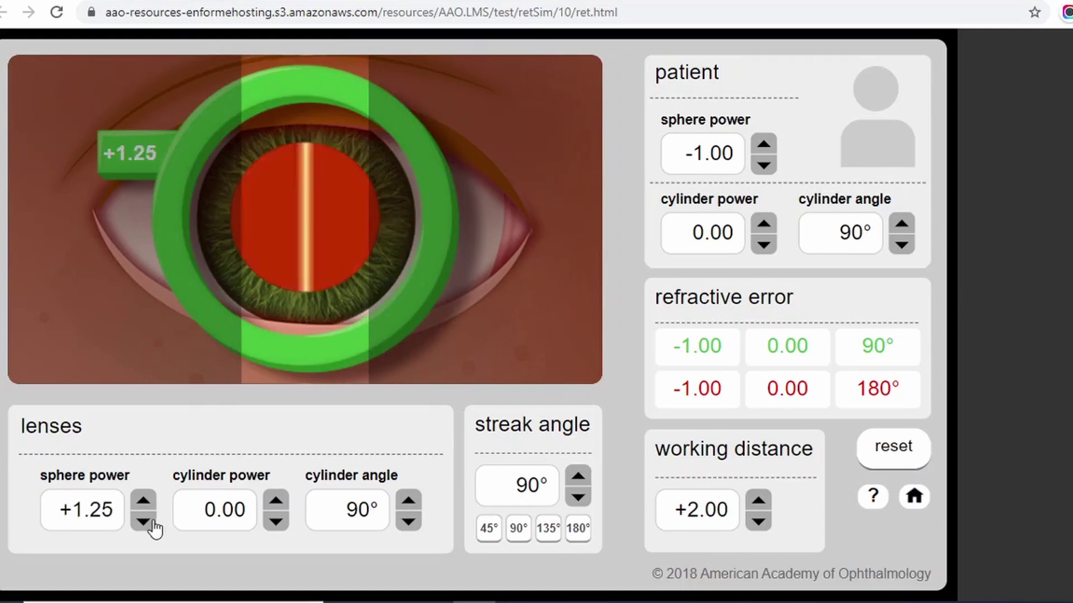
pyautogui.click(143, 522)
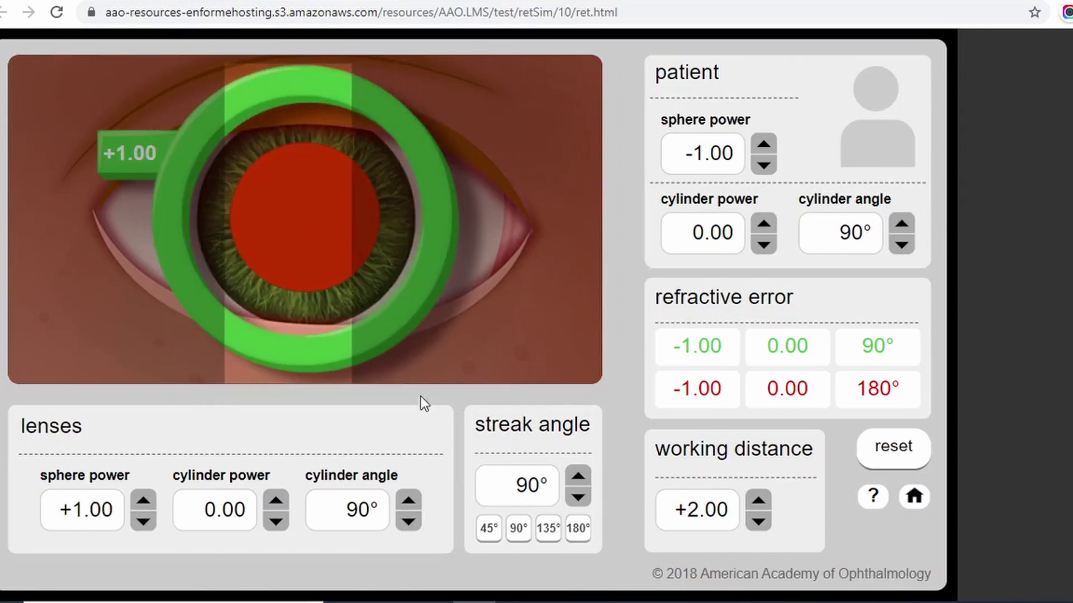
pyautogui.click(143, 518)
pyautogui.click(143, 518)
pyautogui.click(143, 519)
pyautogui.click(143, 518)
# Lower the patient's sphere to -1.75.
pyautogui.click(764, 165)
pyautogui.click(763, 166)
pyautogui.click(763, 166)
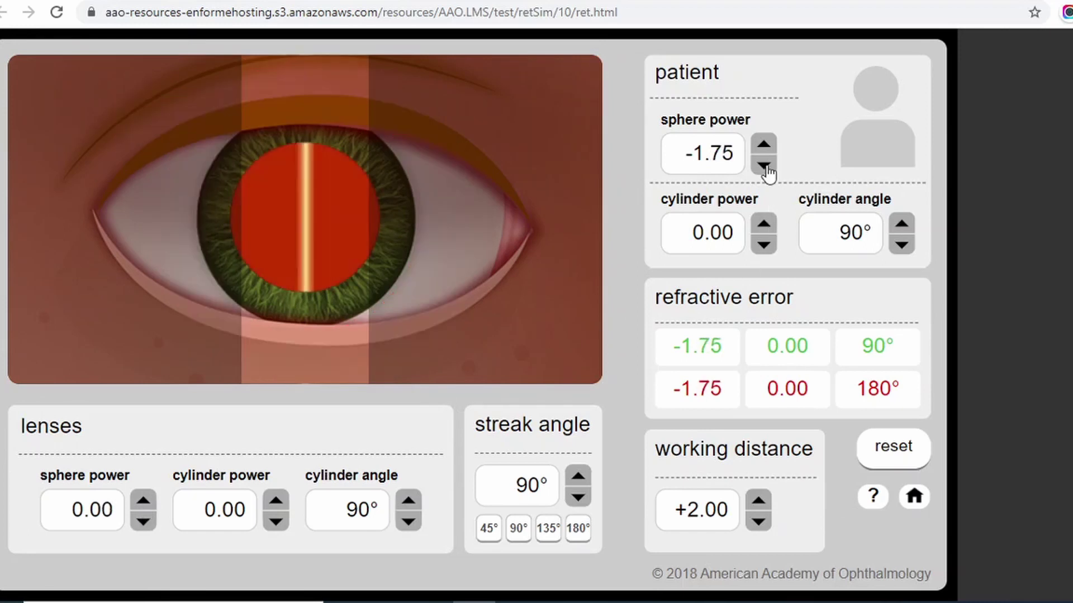
# Set the patient sphere to -3.00 and add a -1.00 trial sphere lens.
pyautogui.click(763, 165)
pyautogui.click(763, 166)
pyautogui.click(764, 165)
pyautogui.click(764, 165)
pyautogui.click(764, 165)
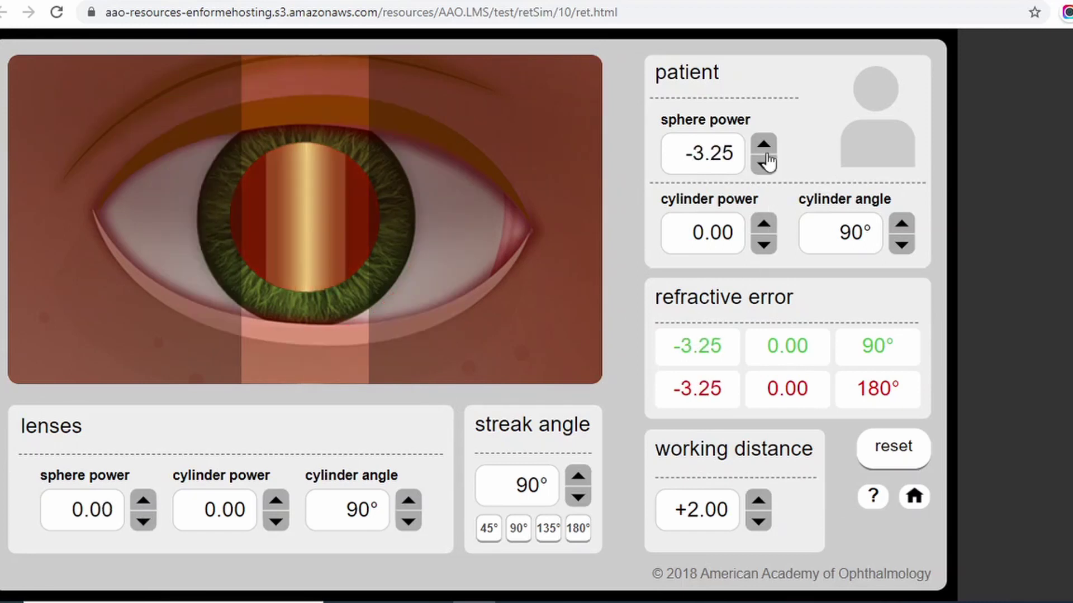
pyautogui.click(763, 145)
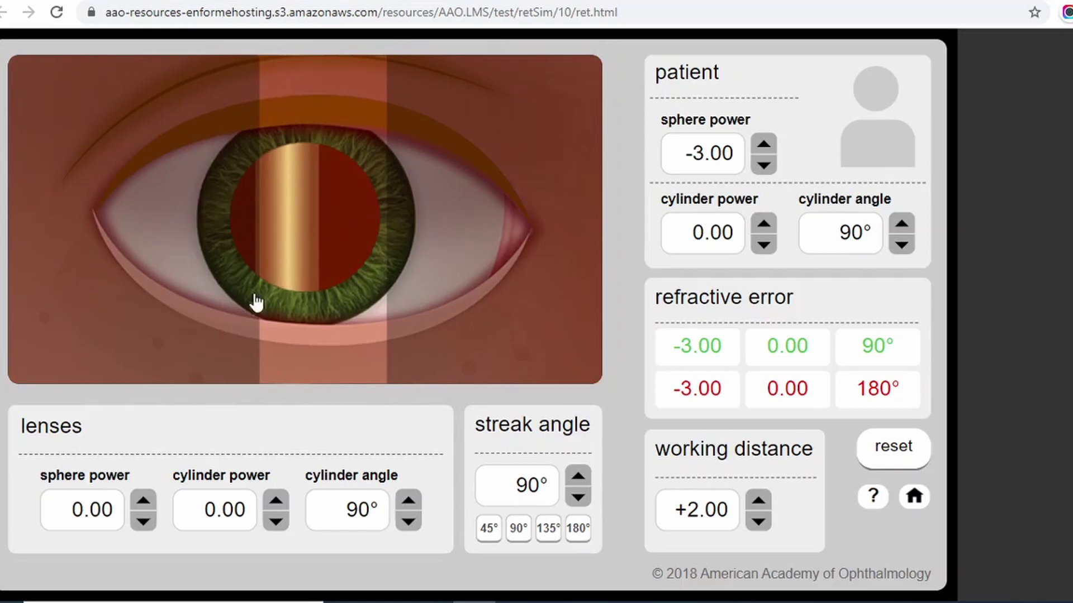
pyautogui.click(143, 522)
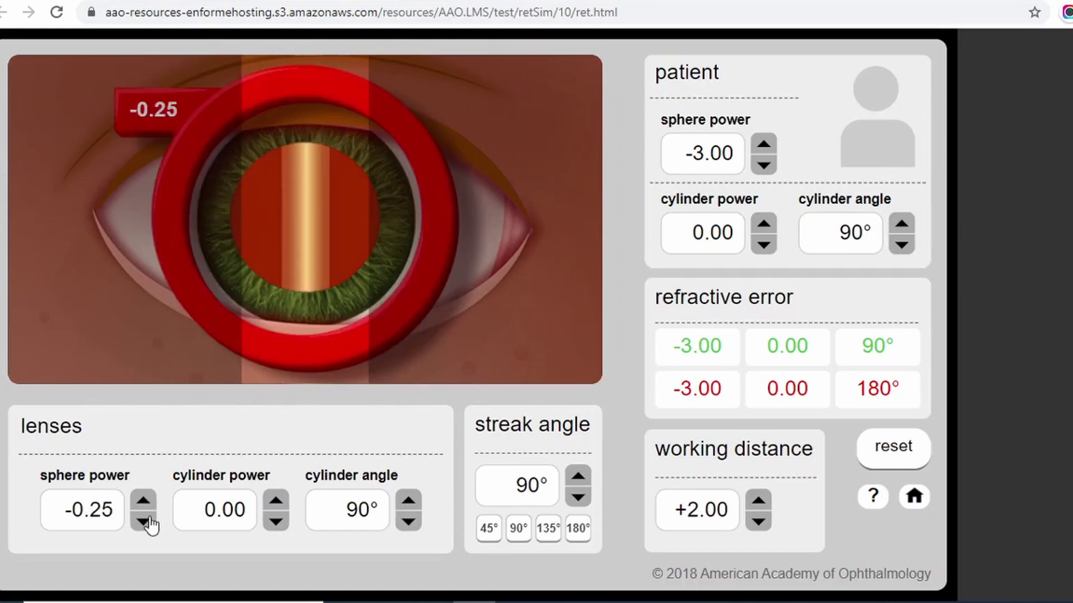
pyautogui.click(144, 522)
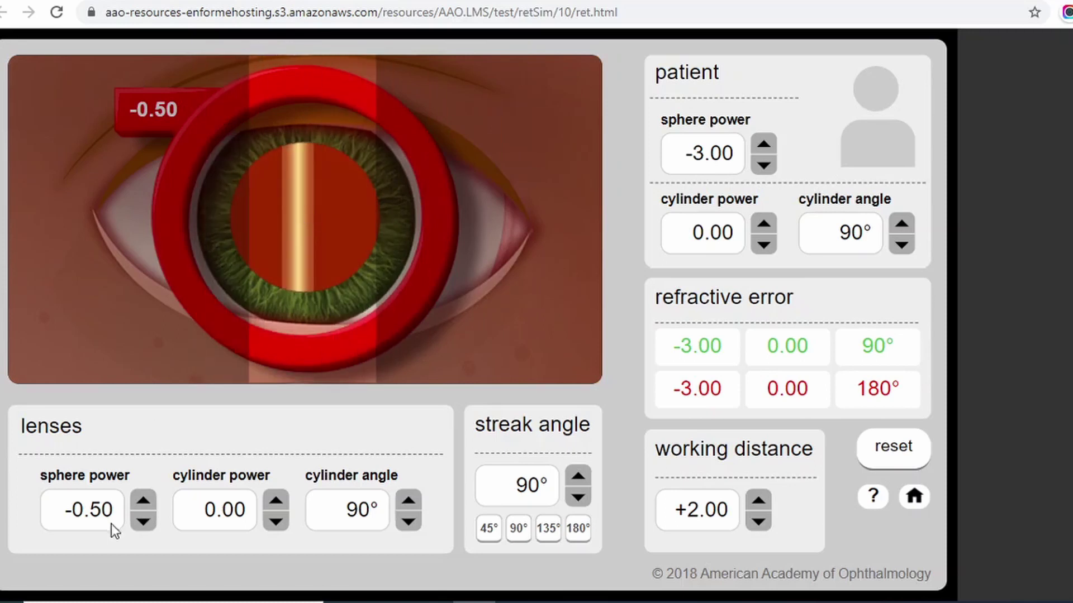
pyautogui.click(143, 522)
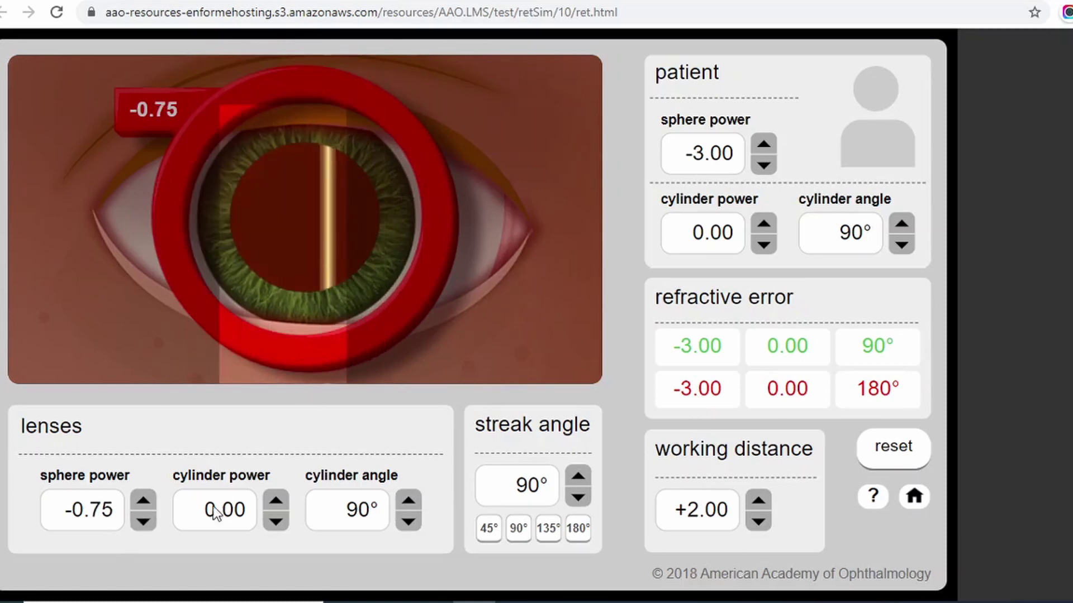
pyautogui.click(146, 522)
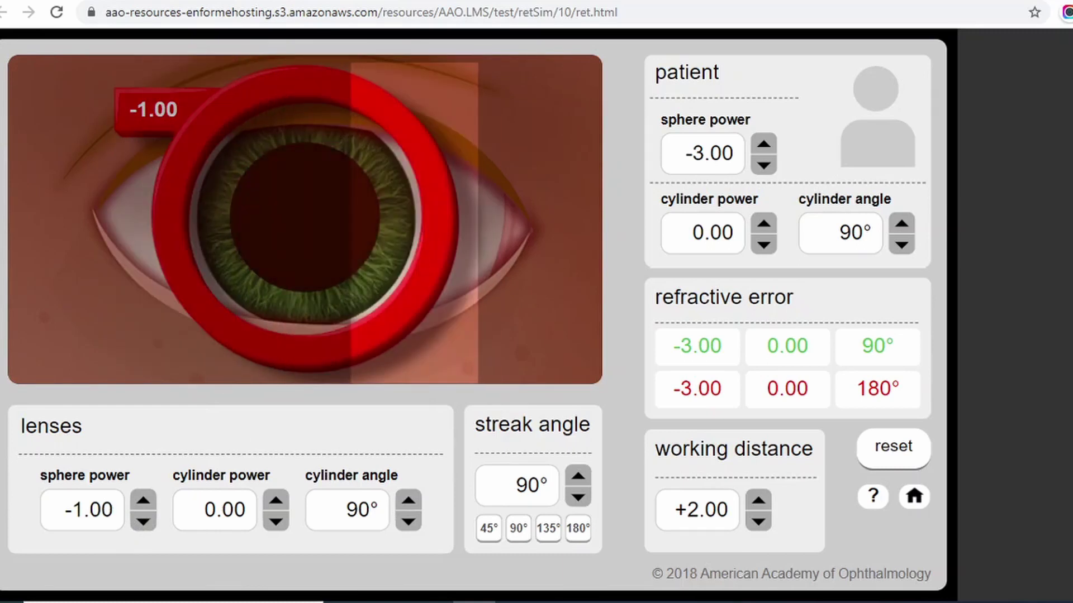
# Reset the simulator and set the patient cylinder to -1.50 at 90°.
pyautogui.click(881, 462)
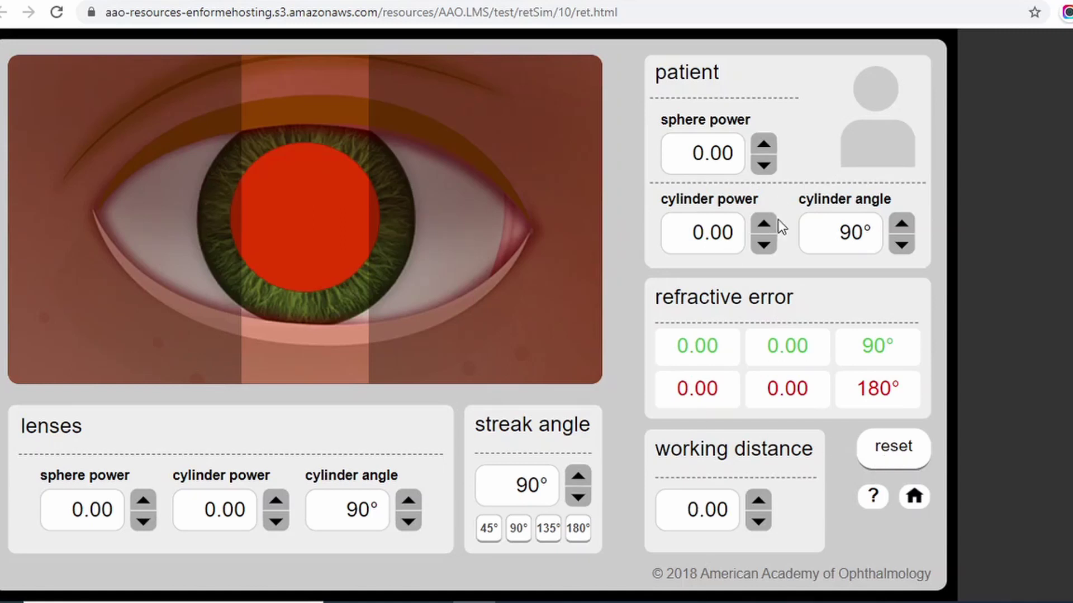
pyautogui.click(765, 245)
pyautogui.click(765, 245)
pyautogui.click(764, 245)
pyautogui.click(764, 245)
pyautogui.click(765, 245)
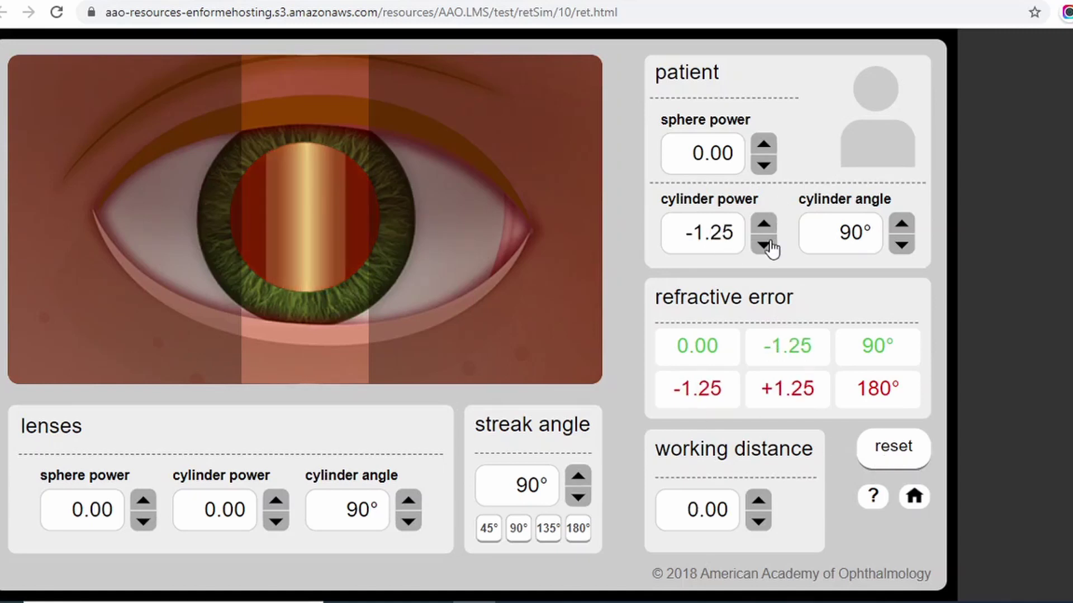
pyautogui.click(764, 245)
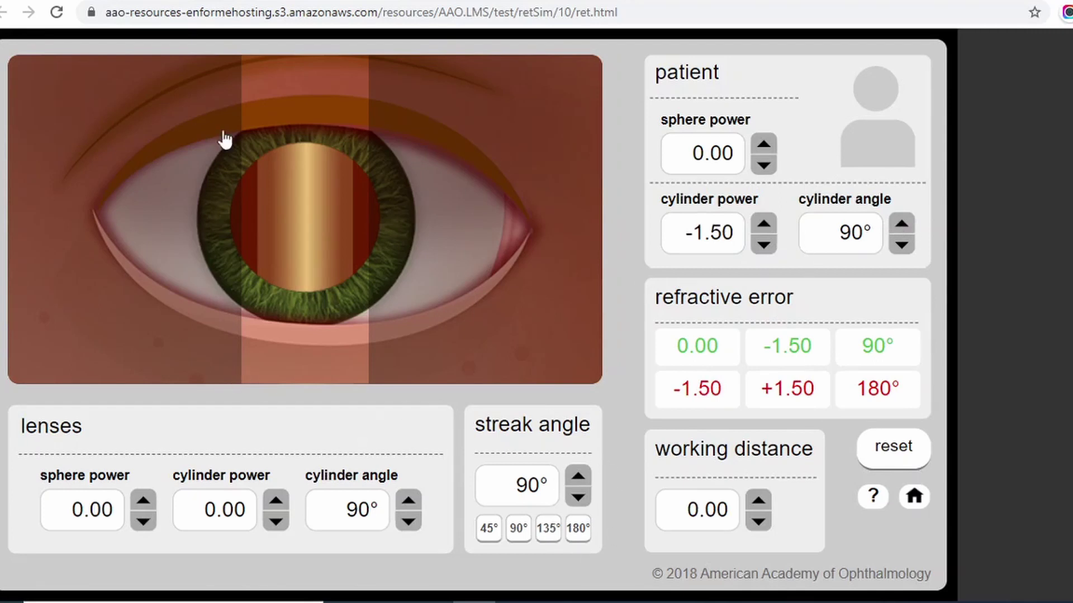
# Raise the working distance to +2.00, sweeping the streak to watch the reflex.
pyautogui.moveTo(313, 206)
pyautogui.mouseDown()
pyautogui.moveTo(206, 215)
pyautogui.moveTo(426, 225)
pyautogui.moveTo(326, 223)
pyautogui.moveTo(335, 223)
pyautogui.mouseUp()
pyautogui.click(766, 506)
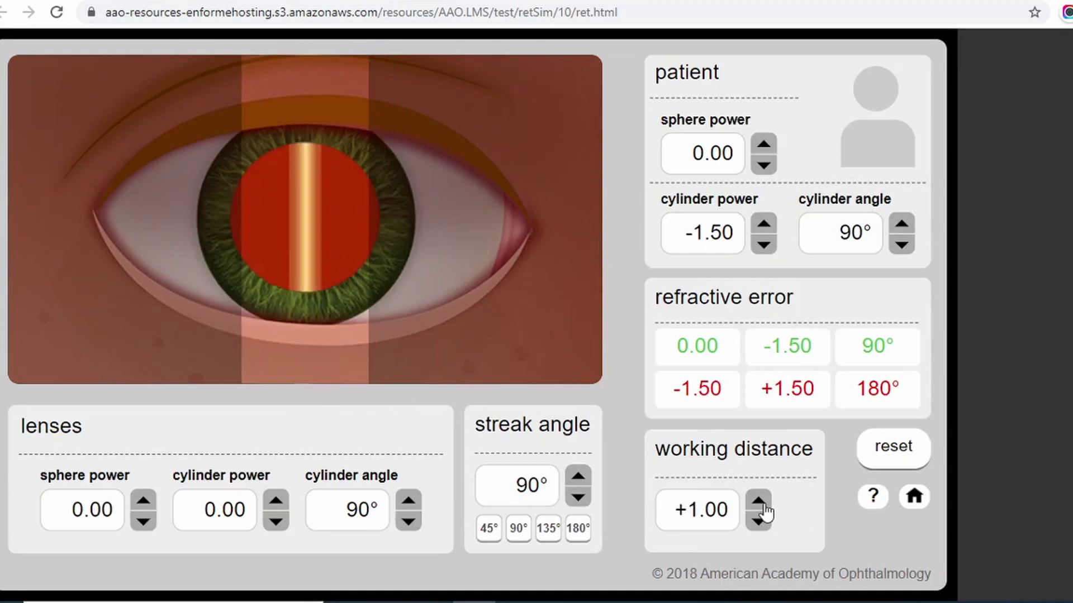
pyautogui.moveTo(204, 139)
pyautogui.mouseDown()
pyautogui.moveTo(280, 211)
pyautogui.moveTo(242, 211)
pyautogui.moveTo(366, 229)
pyautogui.moveTo(246, 227)
pyautogui.moveTo(378, 240)
pyautogui.moveTo(232, 241)
pyautogui.moveTo(372, 252)
pyautogui.moveTo(213, 242)
pyautogui.moveTo(363, 247)
pyautogui.moveTo(278, 242)
pyautogui.moveTo(359, 249)
pyautogui.moveTo(301, 243)
pyautogui.mouseUp()
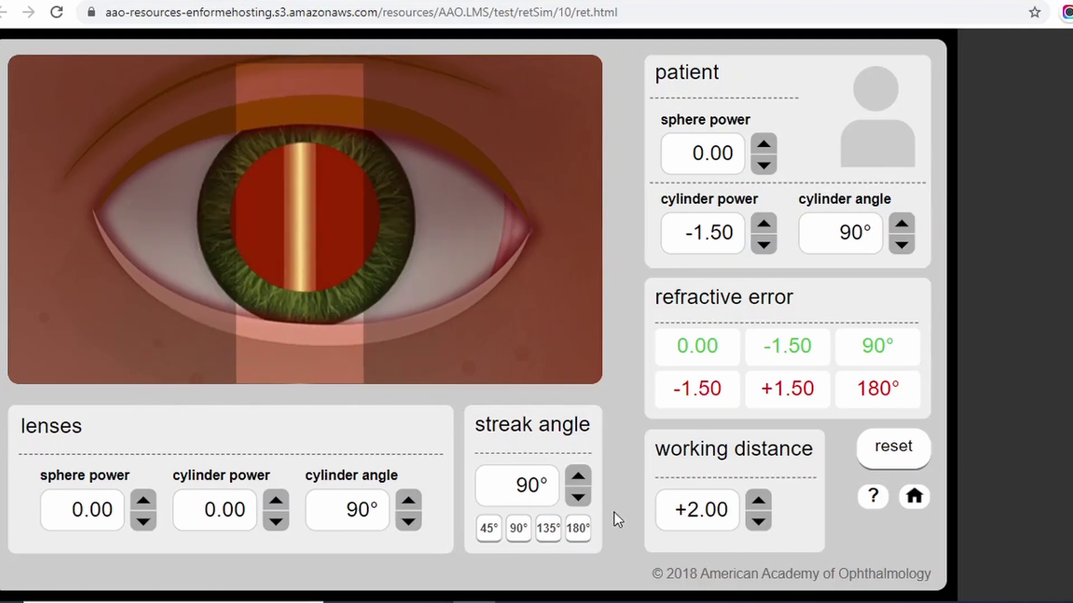
# Turn the streak to 180° and raise the trial sphere to +1.25 while sweeping.
pyautogui.click(579, 528)
pyautogui.moveTo(376, 234)
pyautogui.mouseDown()
pyautogui.moveTo(371, 283)
pyautogui.moveTo(337, 182)
pyautogui.moveTo(311, 263)
pyautogui.moveTo(309, 179)
pyautogui.moveTo(311, 256)
pyautogui.moveTo(305, 213)
pyautogui.mouseUp()
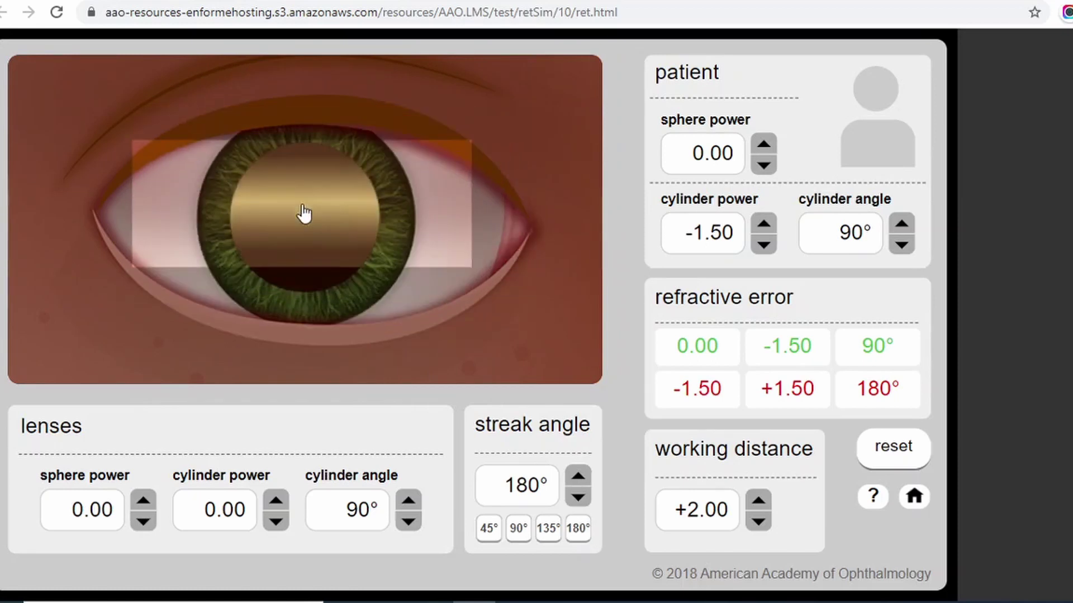
pyautogui.click(151, 511)
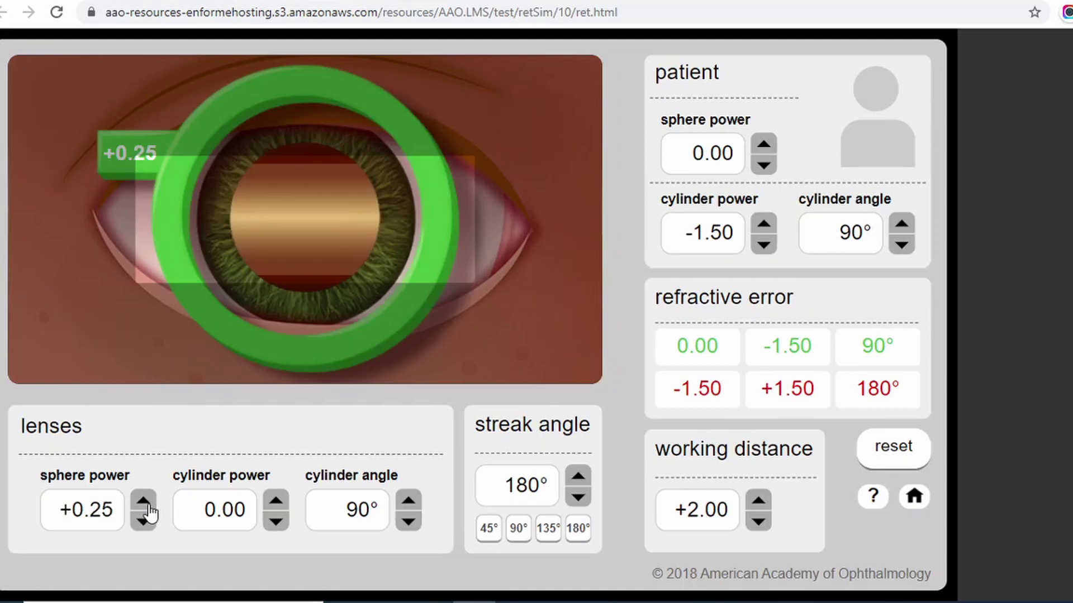
pyautogui.click(151, 510)
pyautogui.click(150, 510)
pyautogui.click(150, 510)
pyautogui.click(150, 509)
pyautogui.moveTo(256, 343)
pyautogui.mouseDown()
pyautogui.moveTo(278, 304)
pyautogui.moveTo(294, 206)
pyautogui.moveTo(285, 258)
pyautogui.moveTo(269, 228)
pyautogui.moveTo(306, 294)
pyautogui.moveTo(307, 235)
pyautogui.moveTo(327, 266)
pyautogui.mouseUp()
# Raise the trial sphere to +2.00, then sweep with the streak at 90°.
pyautogui.click(140, 506)
pyautogui.click(140, 504)
pyautogui.click(147, 505)
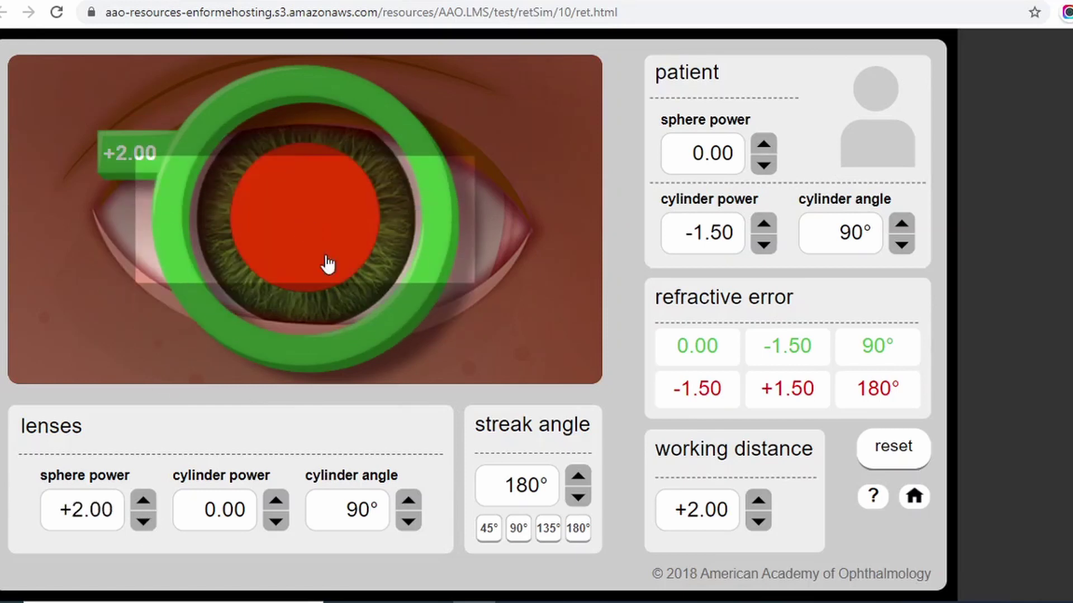
pyautogui.click(518, 529)
pyautogui.moveTo(290, 195)
pyautogui.mouseDown()
pyautogui.moveTo(407, 216)
pyautogui.moveTo(227, 221)
pyautogui.moveTo(360, 216)
pyautogui.moveTo(258, 237)
pyautogui.mouseUp()
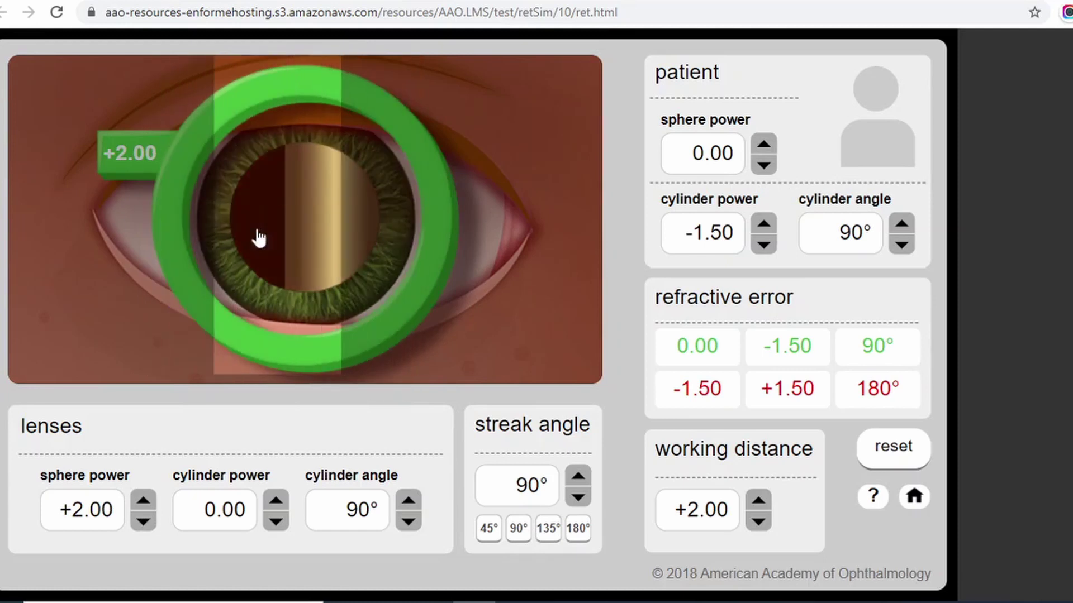
# Step the trial cylinder down to -1.50, then rotate the streak to 45°.
pyautogui.click(277, 523)
pyautogui.click(276, 523)
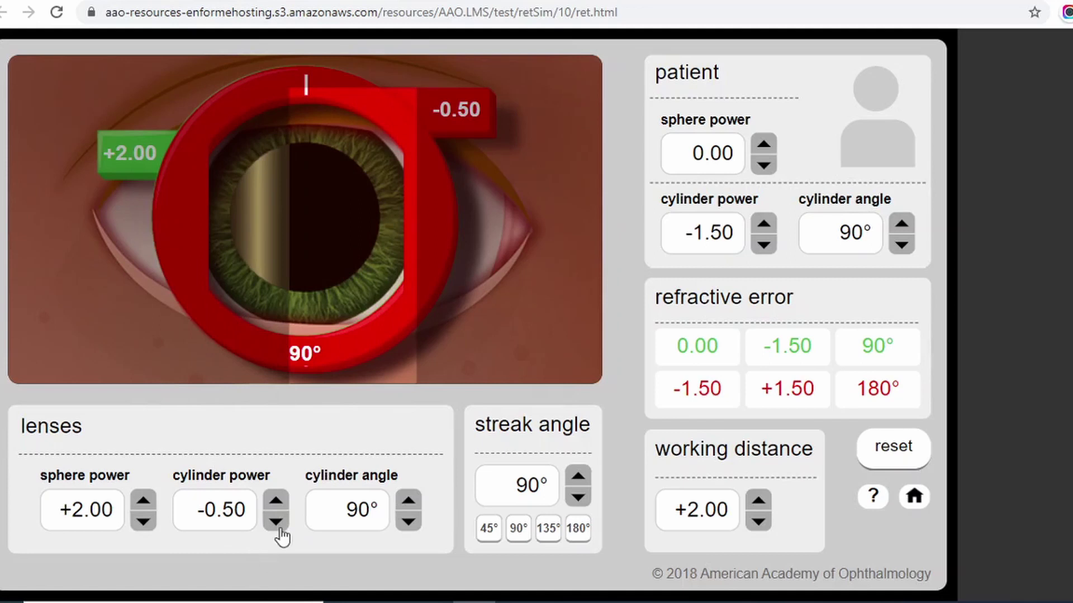
pyautogui.click(276, 523)
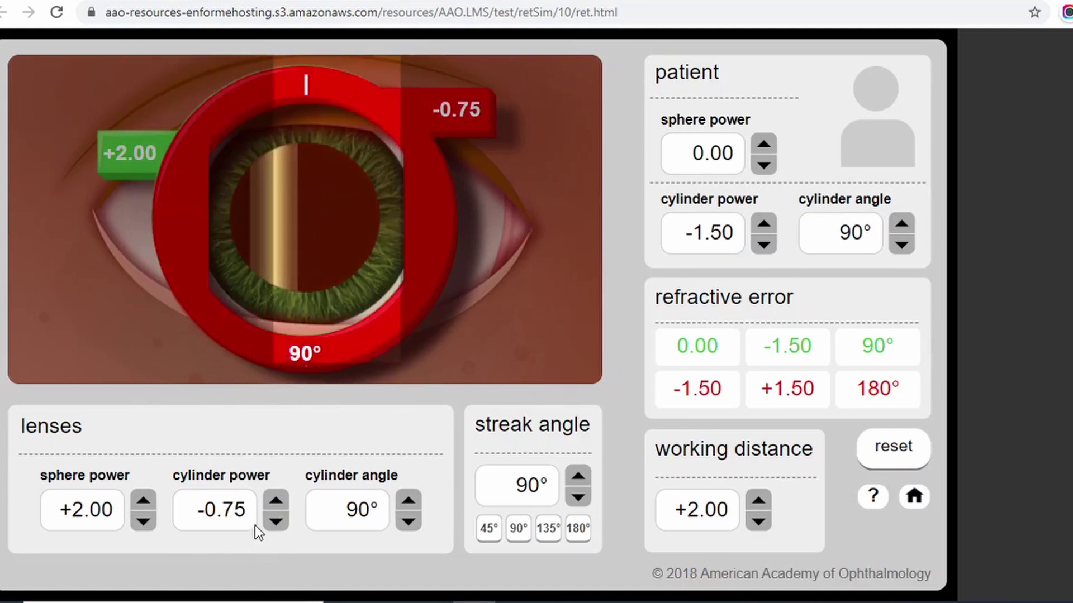
pyautogui.click(276, 522)
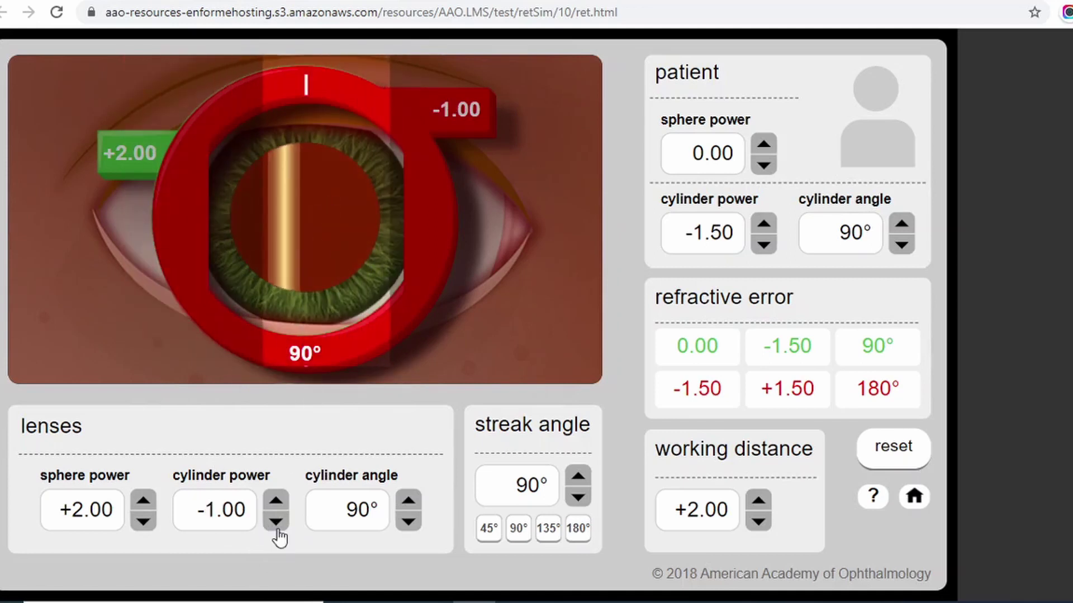
pyautogui.click(276, 522)
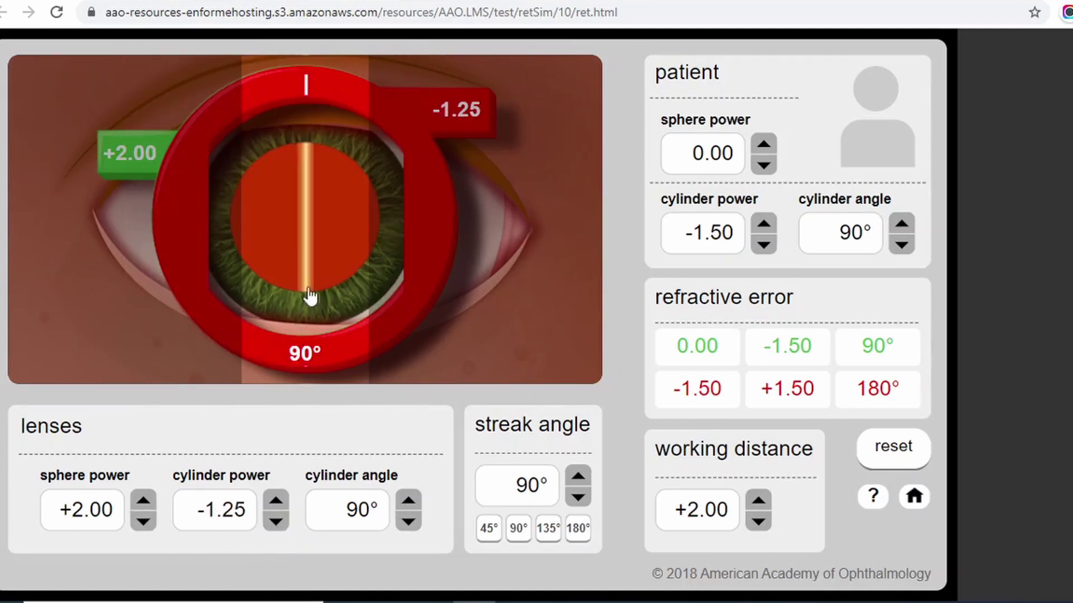
pyautogui.click(275, 523)
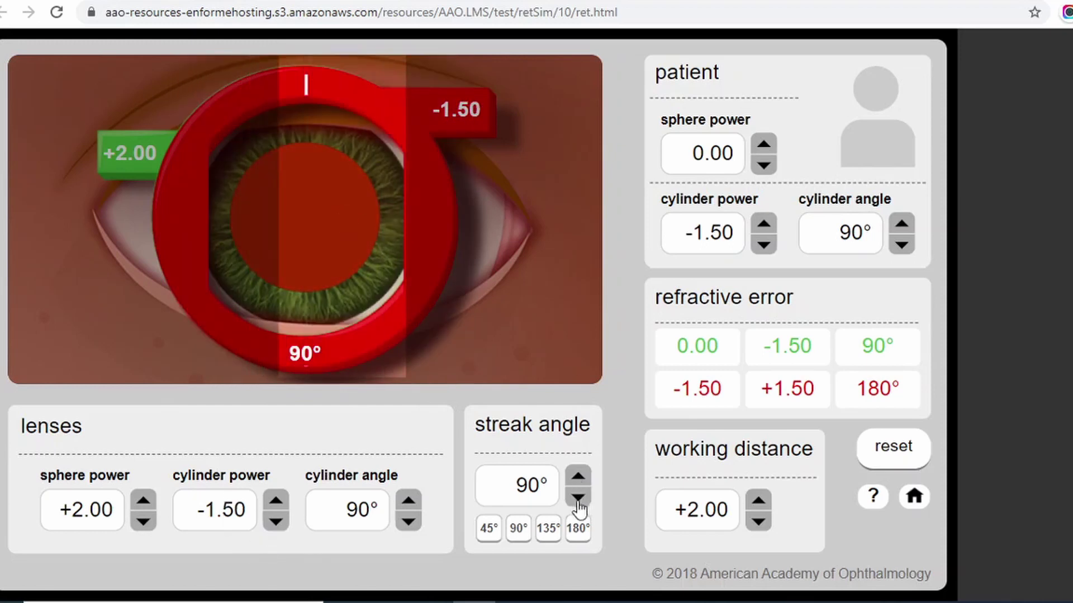
pyautogui.click(488, 528)
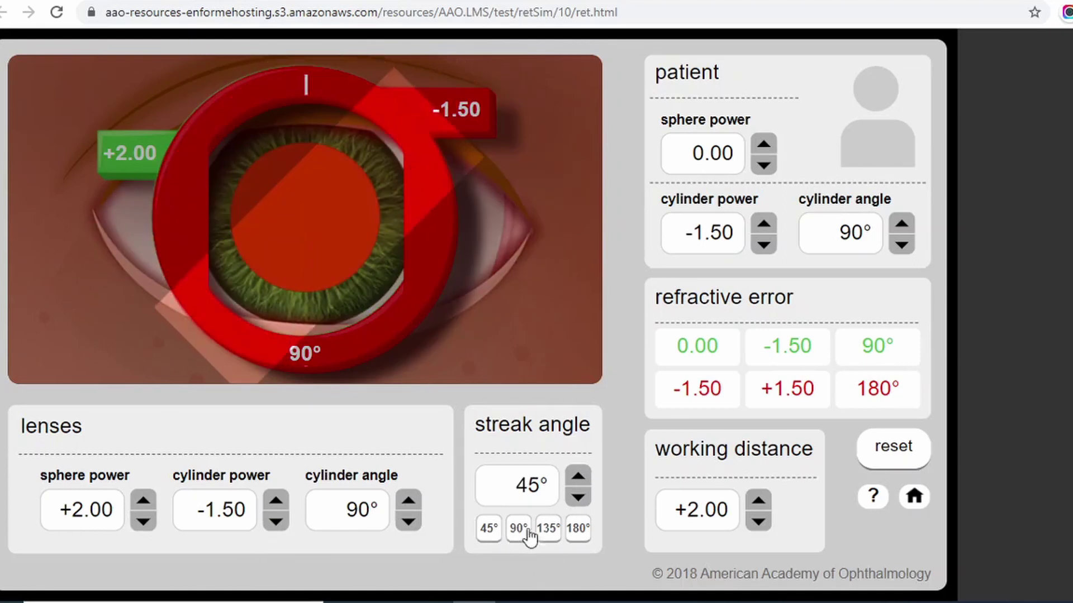
# Rotate the streak to 135° and lower the patient's cylinder axis from 90° to 70°.
pyautogui.click(547, 529)
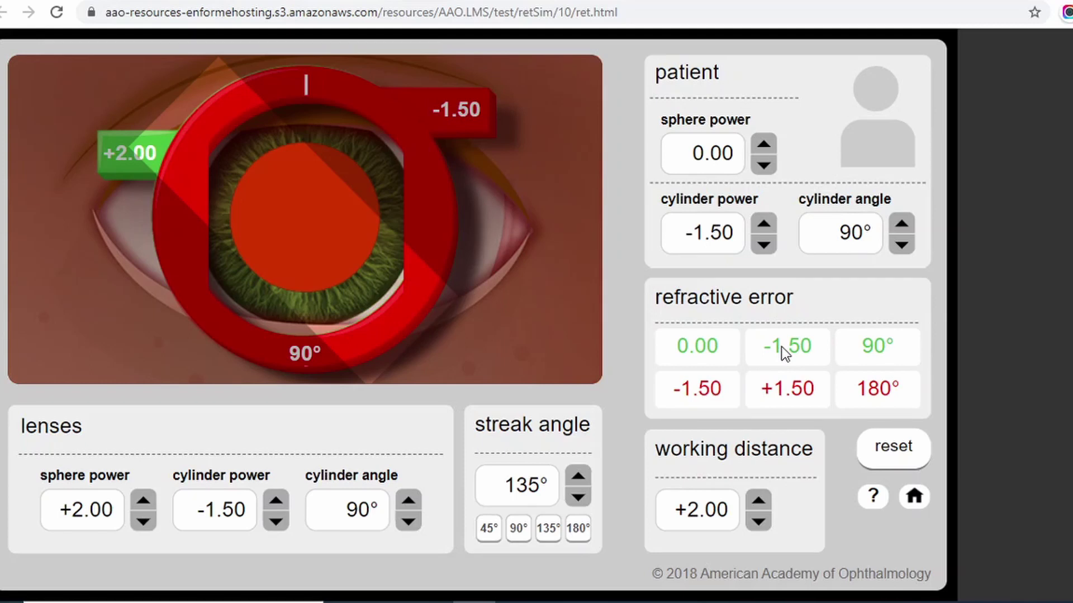
pyautogui.click(901, 244)
pyautogui.click(901, 245)
pyautogui.click(901, 244)
pyautogui.click(901, 244)
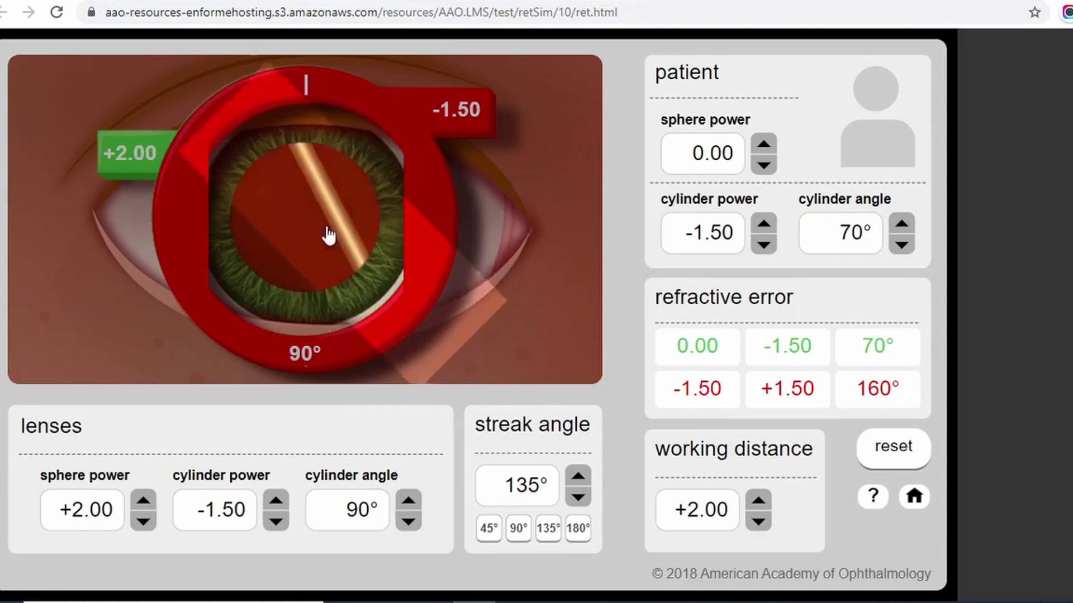